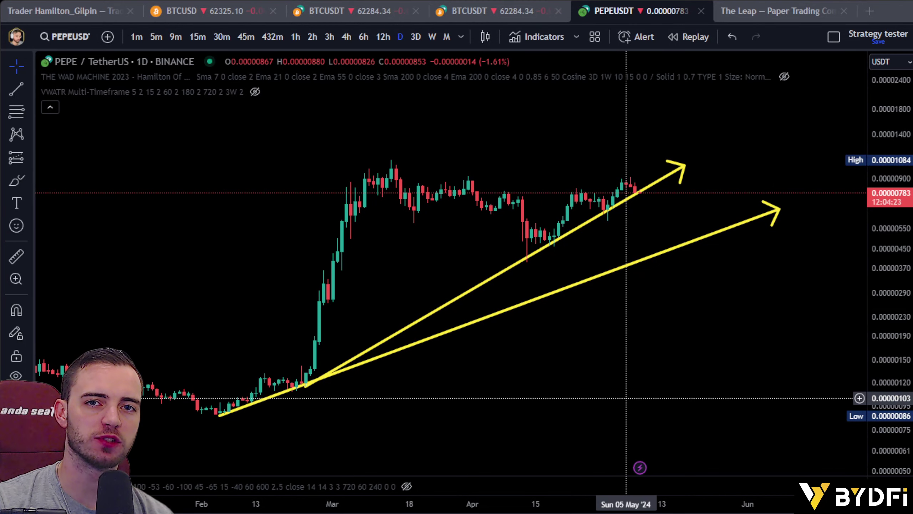
Examine the latest PEPE/USDT daily candles against the steeper of the two yellow trend lines
left_click(360, 364)
left_click(16, 108)
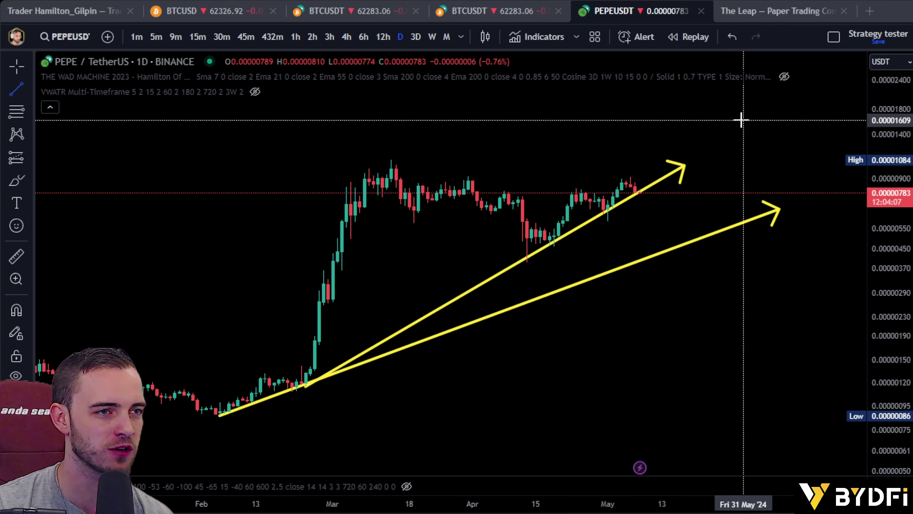
left_click(17, 181)
left_click_drag(891, 312, 863, 91)
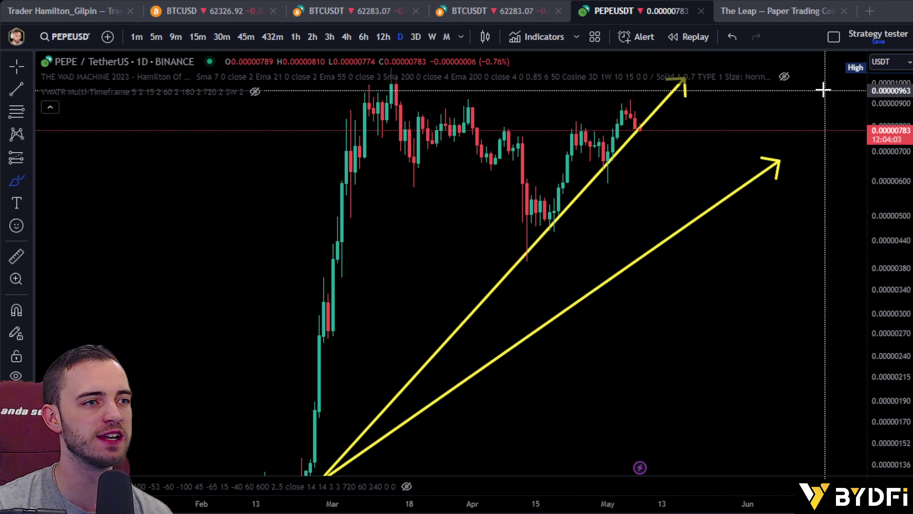
scroll(718, 269, "up", 6)
key("Escape")
left_click_drag(604, 329, 633, 423)
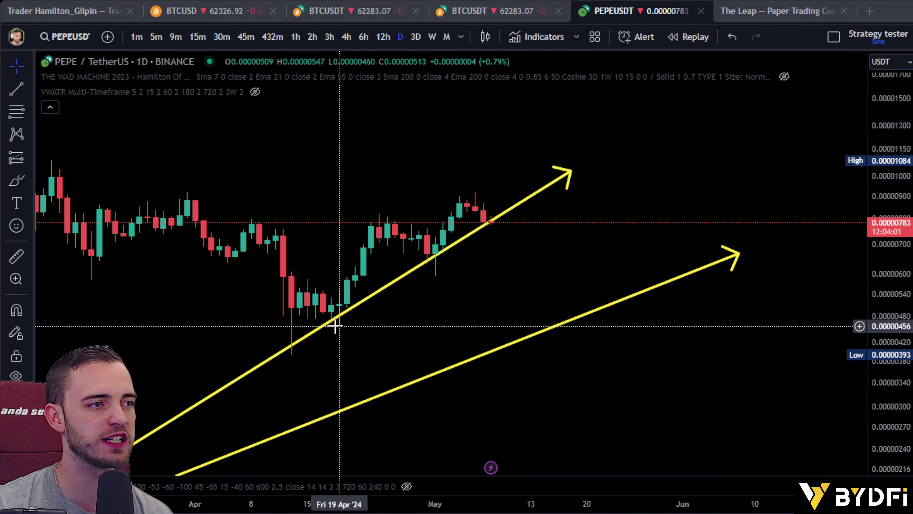
left_click(572, 171)
mouse_move(572, 169)
left_mouse_down()
mouse_move(571, 161)
mouse_move(573, 169)
left_mouse_up()
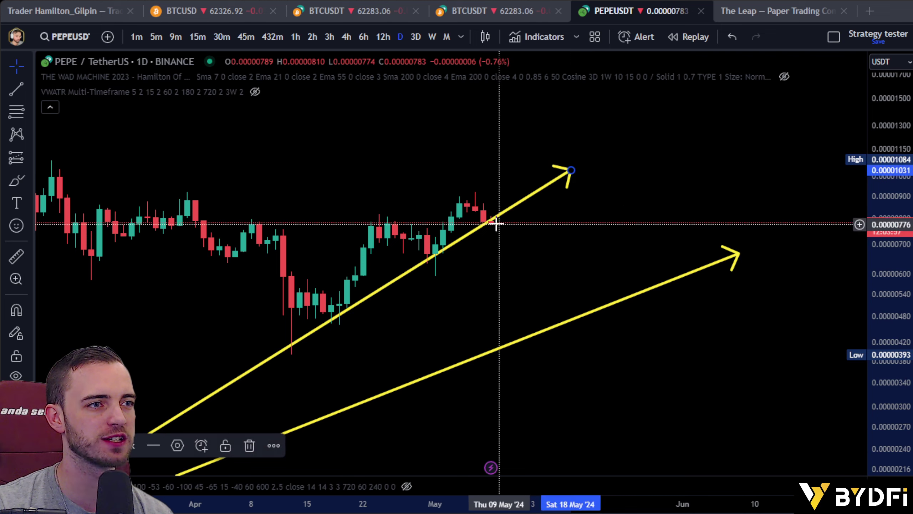
scroll(530, 277, "up", 3)
right_click(528, 277)
left_click_drag(443, 270, 650, 259)
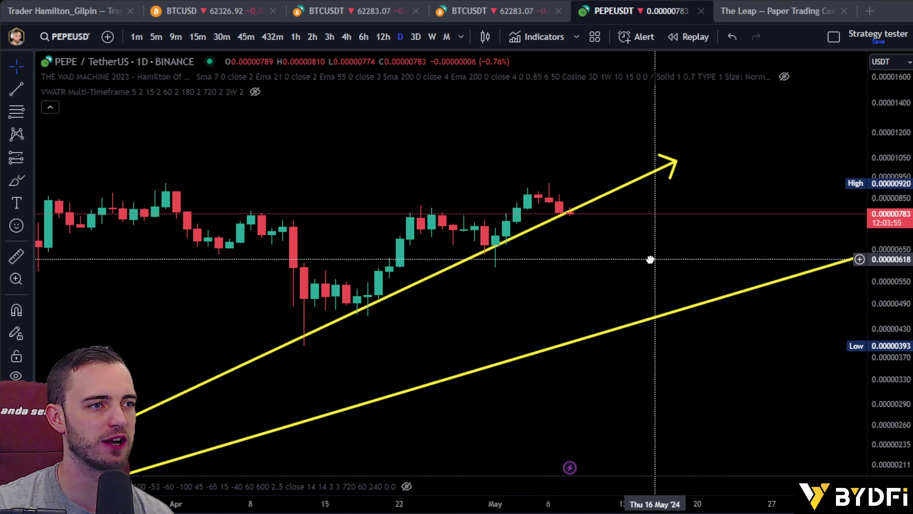
Show the hidden VWATR Multi-Timeframe indicator and inspect its bands around the latest daily candles
left_click(18, 182)
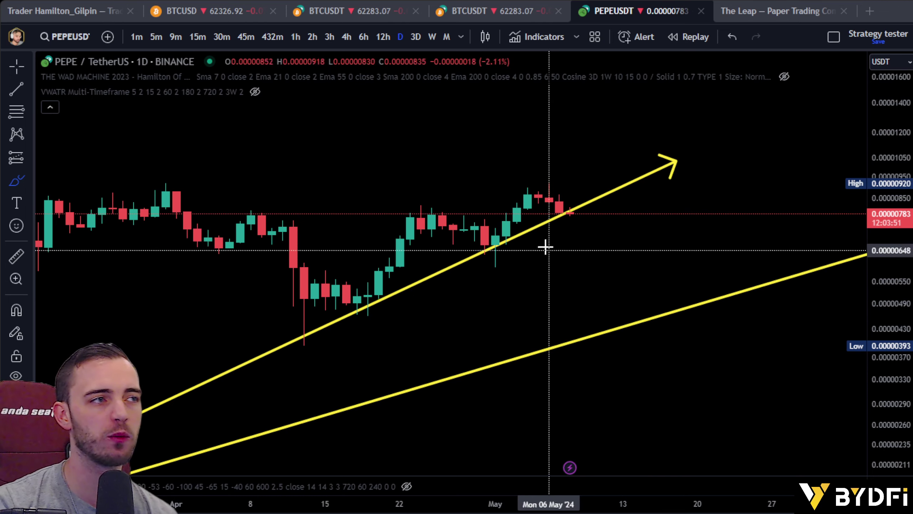
left_click(255, 91)
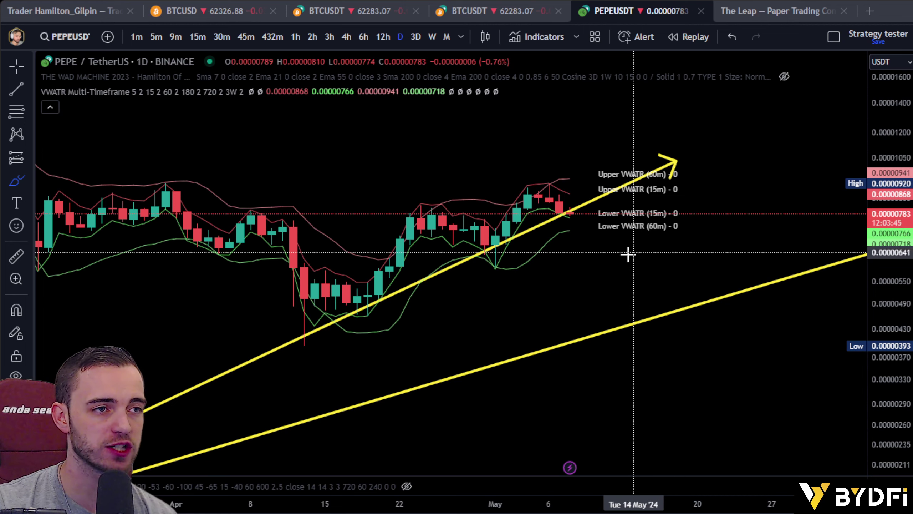
scroll(509, 339, "down", 3)
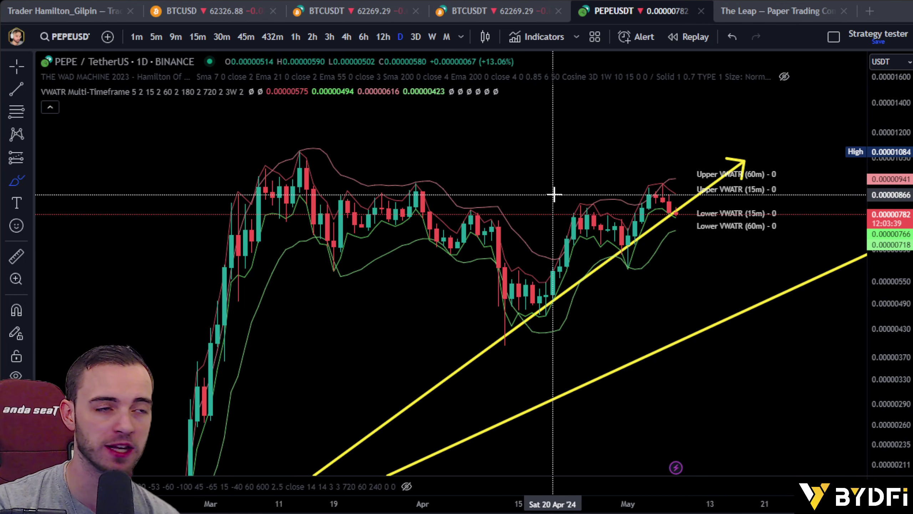
scroll(633, 373, "up", 3)
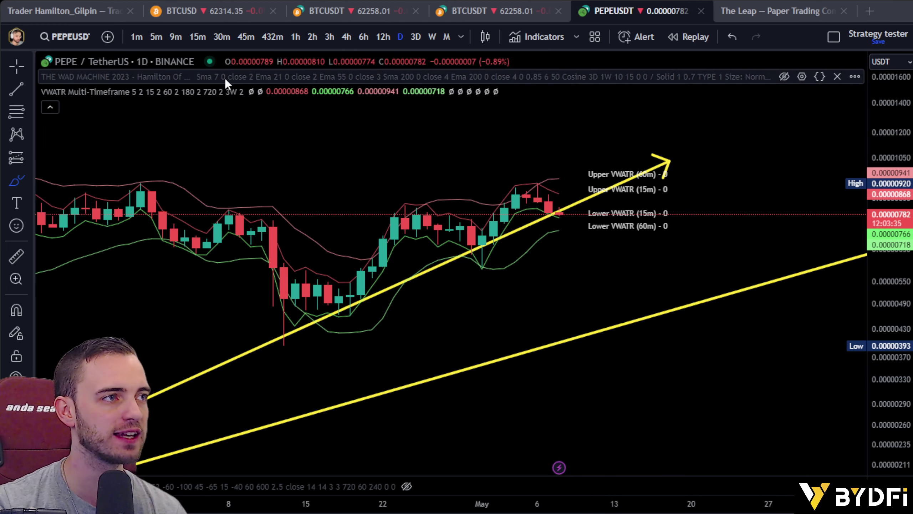
scroll(539, 398, "down", 2)
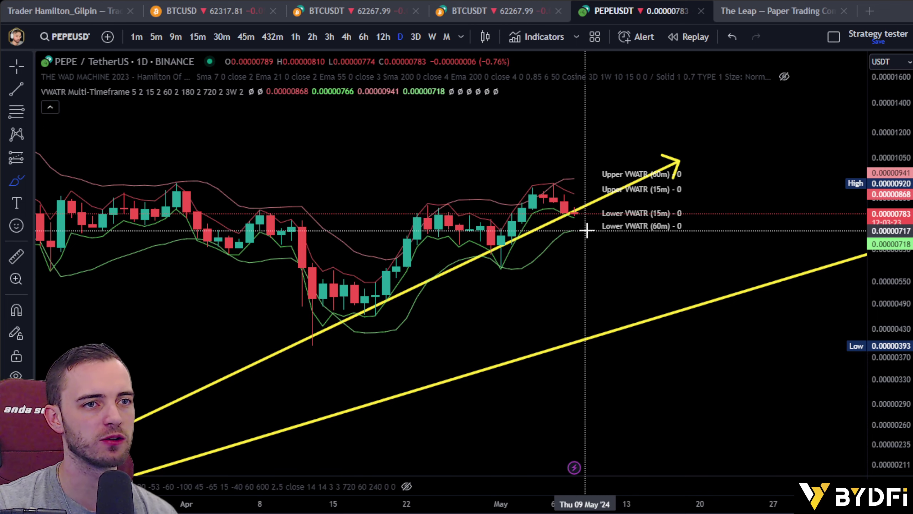
left_click_drag(882, 410, 881, 226)
scroll(757, 383, "up", 6)
key("Escape")
left_click_drag(468, 272, 519, 312)
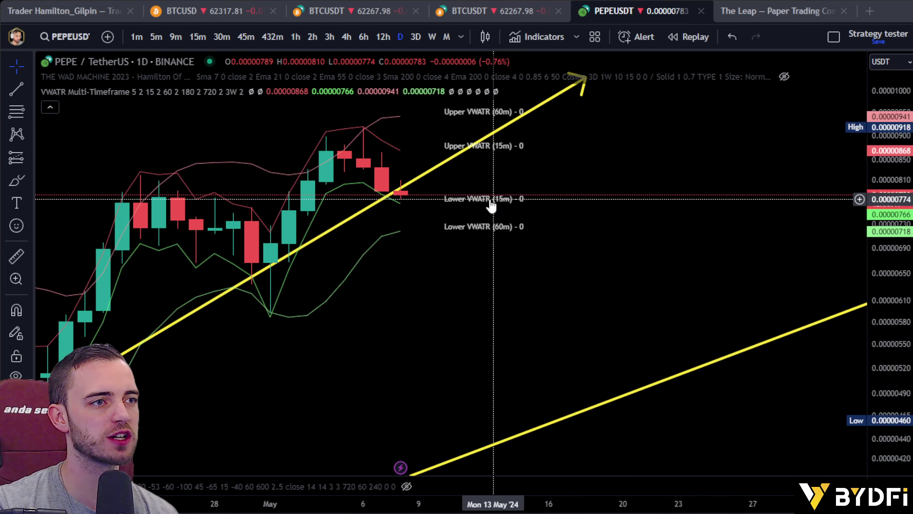
Switch the PEPE/USDT chart to the 4-hour interval
left_click(347, 38)
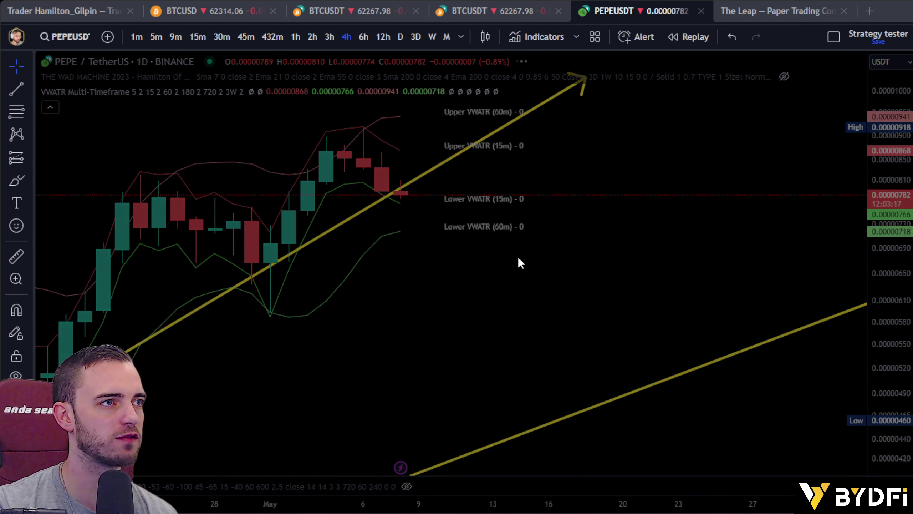
scroll(493, 364, "down", 7)
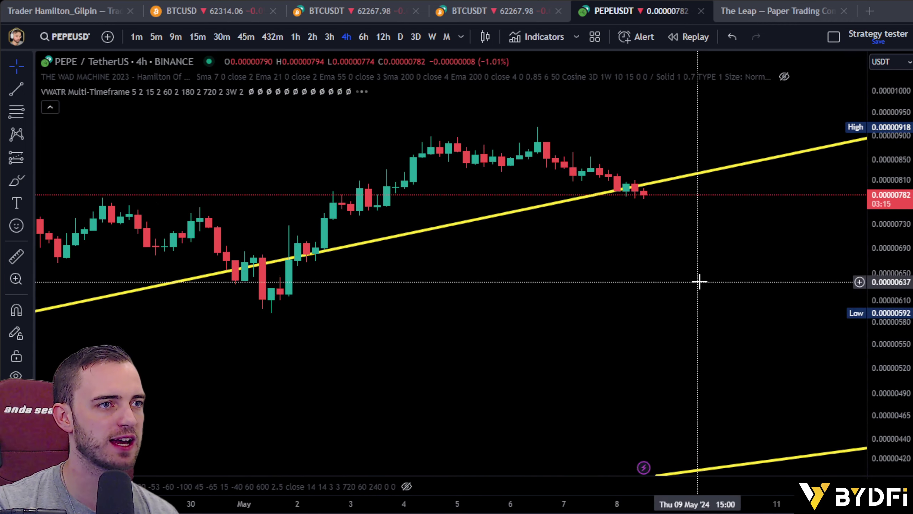
scroll(716, 284, "down", 5)
left_click_drag(659, 274, 519, 327)
left_click_drag(622, 293, 565, 286)
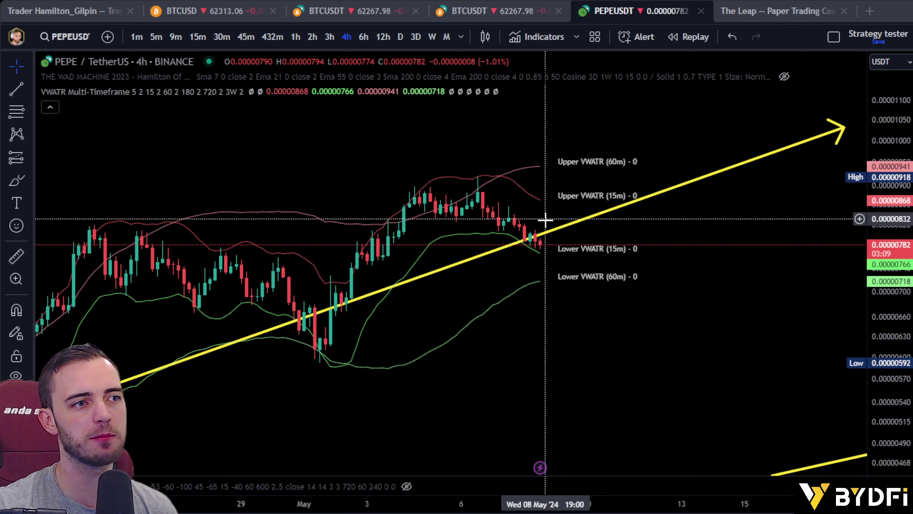
Brush a bounce from the lower VWATR bands to the trend line, a support line and a drop, deleting the extra horizontal stroke
mouse_move(539, 253)
left_mouse_down()
mouse_move(555, 266)
mouse_move(541, 269)
mouse_move(587, 218)
left_mouse_up()
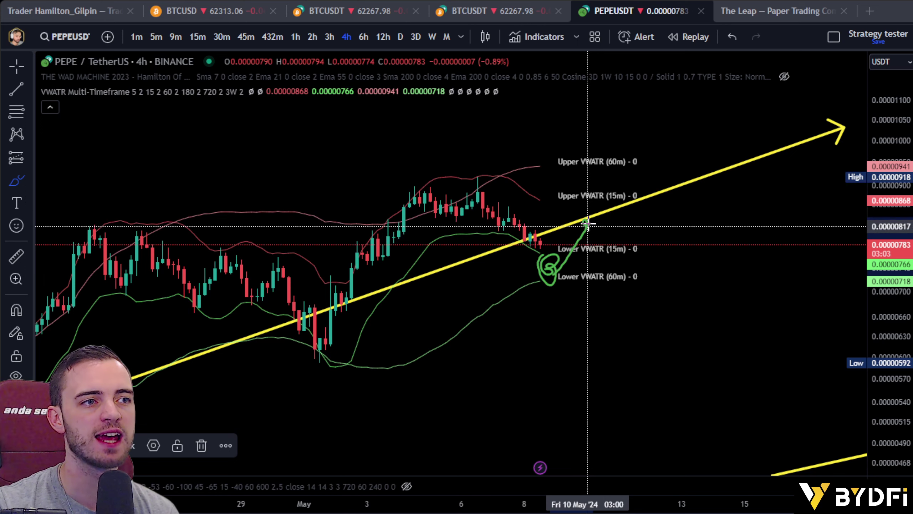
left_click_drag(534, 278, 671, 269)
left_click_drag(585, 222, 630, 319)
left_click_drag(523, 282, 771, 278)
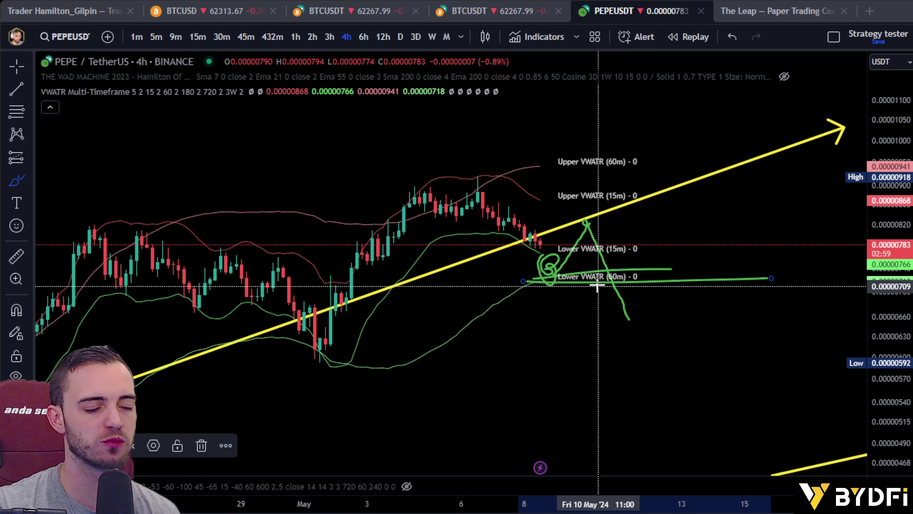
key("Delete")
Draw a rising trend line along the highs from mid-April at about 0.00000742 to 15 May at about 0.00000962
scroll(760, 354, "down", 5)
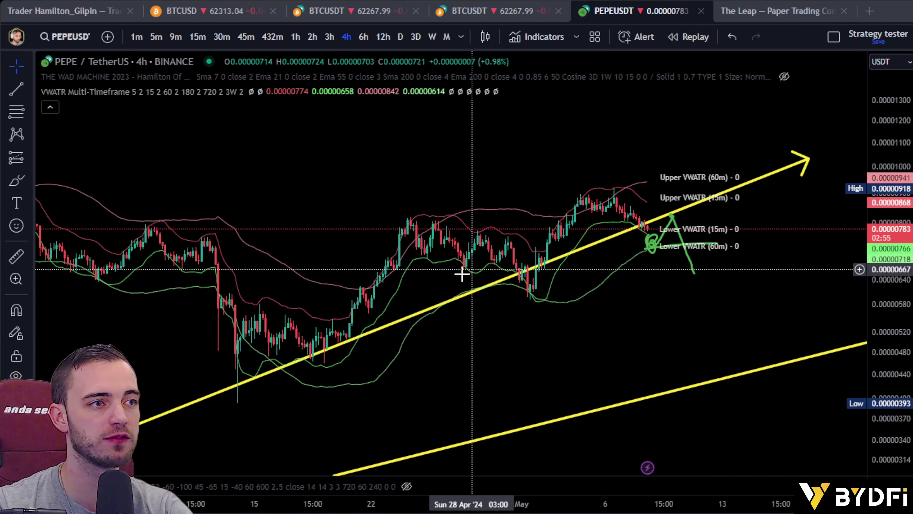
left_click(16, 92)
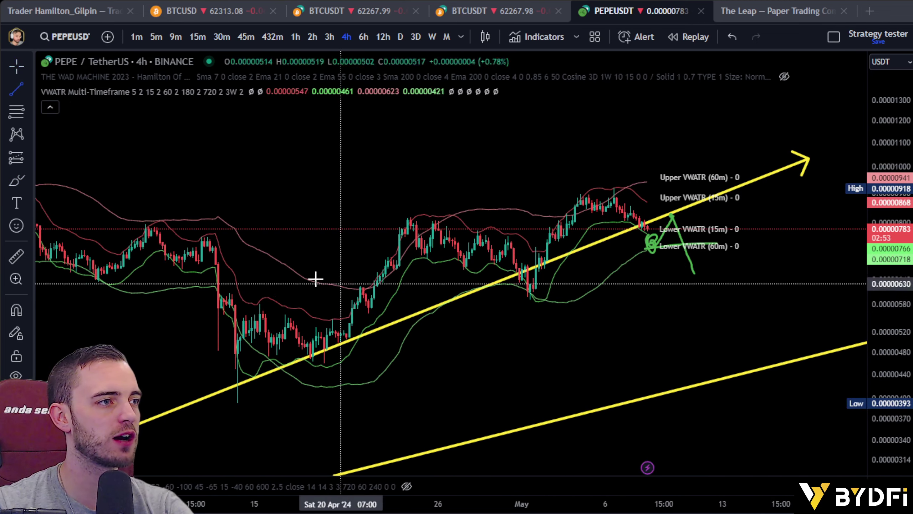
left_click(204, 241)
left_click(763, 176)
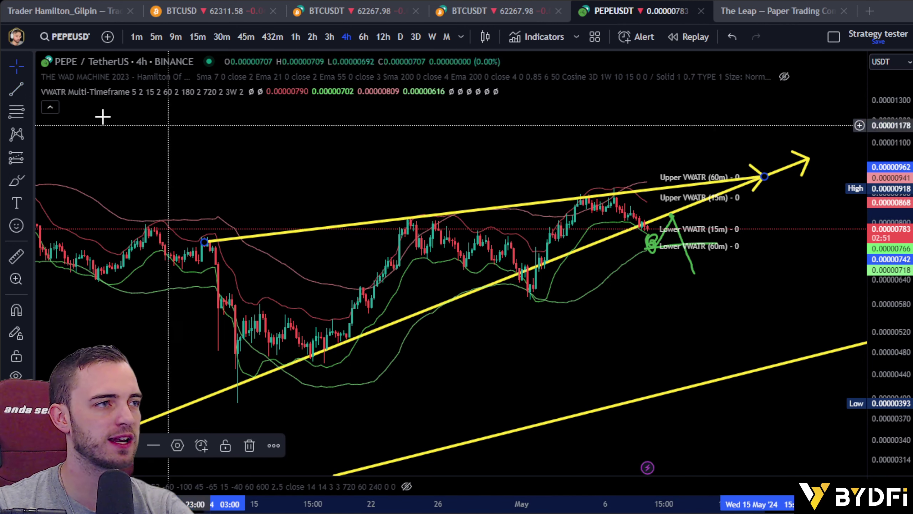
Draw a rising trend line under the lows from 18 April at about 0.00000470 to 18 May at about 0.00000833
left_click(14, 92)
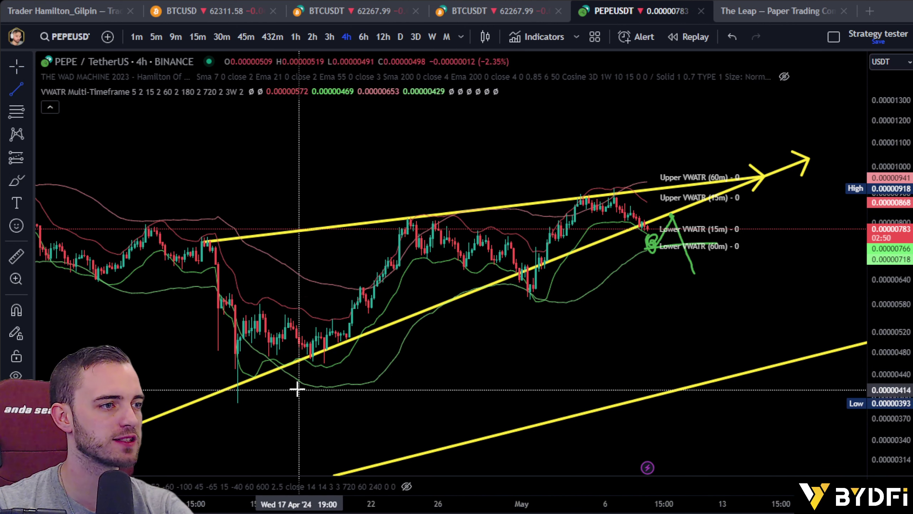
left_click(310, 357)
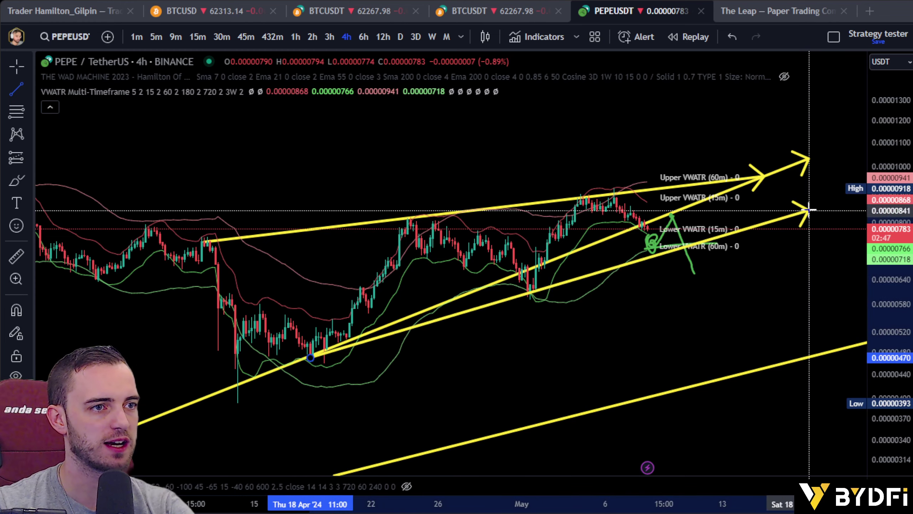
left_click(809, 213)
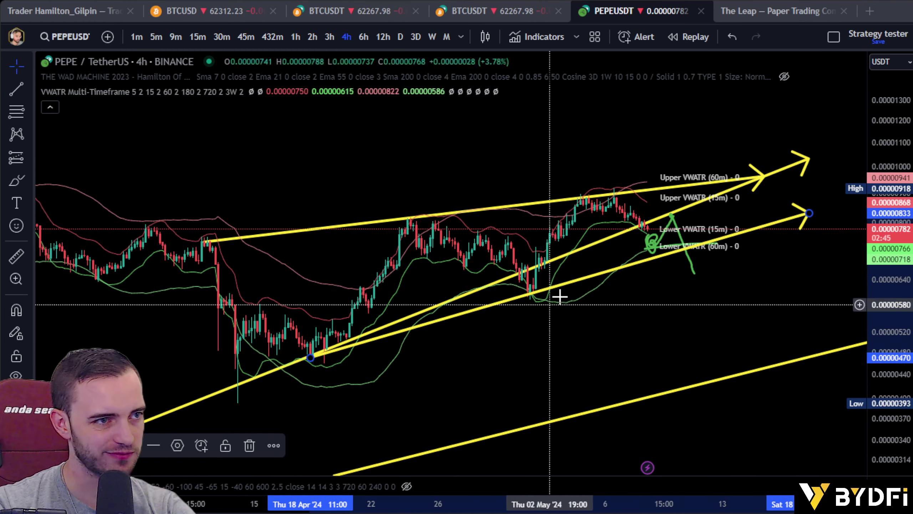
Delete the old steep trend line and the green brush strokes beside the latest candles
right_click(579, 252)
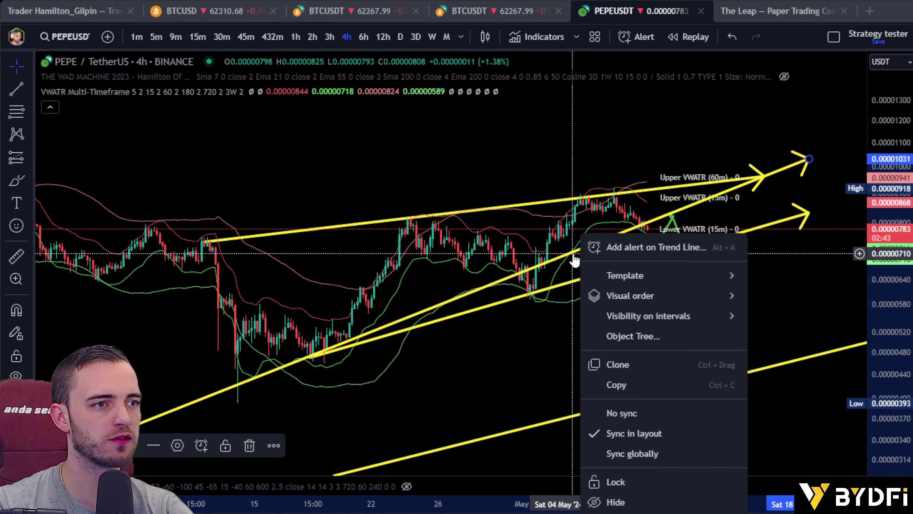
key("Delete")
left_click(652, 241)
key("Delete")
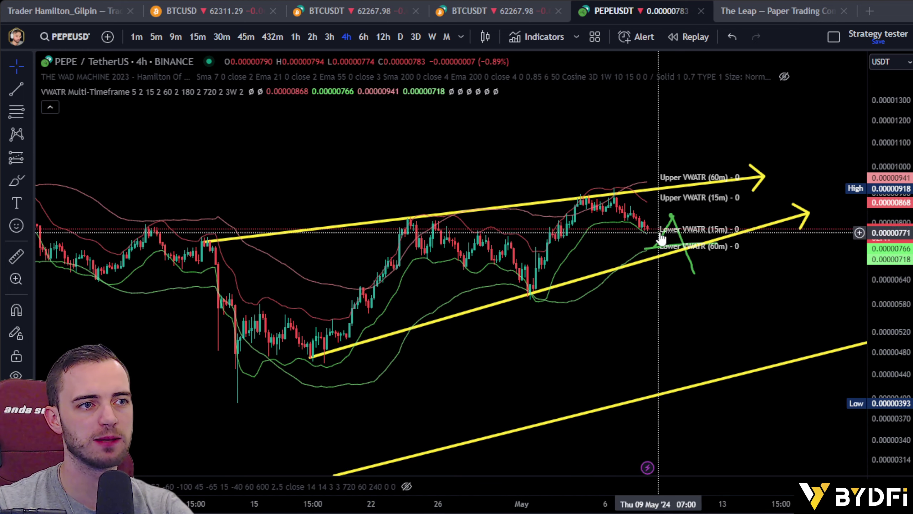
key("Delete")
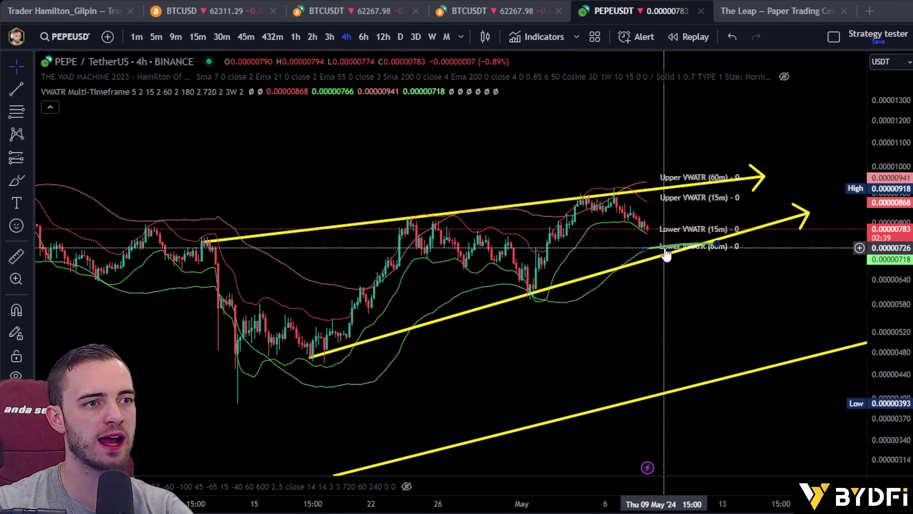
Draw a short falling arrow line from the recent high and move it to start at the lower wedge line, about 0.00000699
left_click_drag(669, 332, 610, 340)
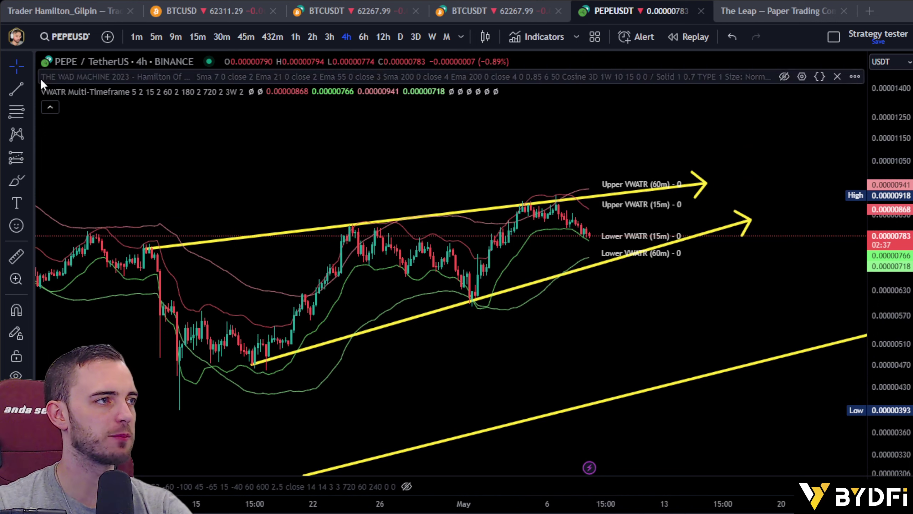
left_click(16, 89)
left_click(558, 202)
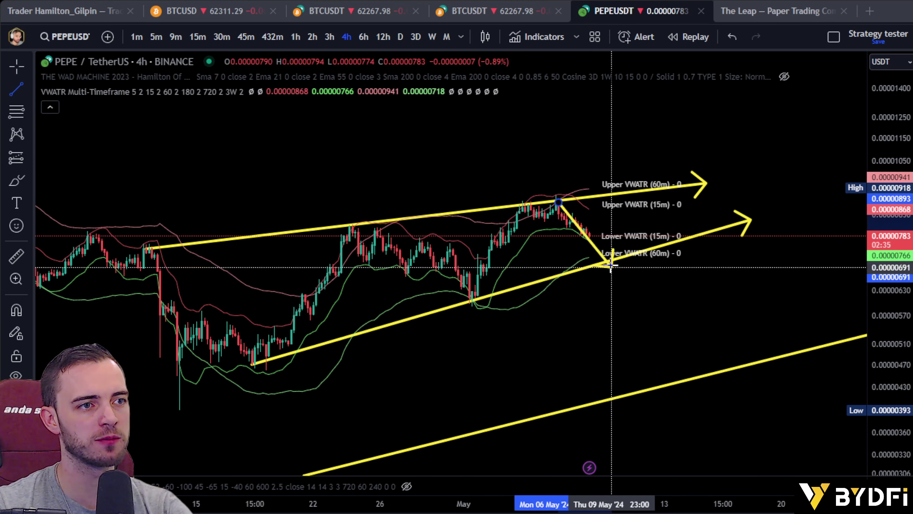
left_click(604, 258)
left_click_drag(606, 258, 645, 308)
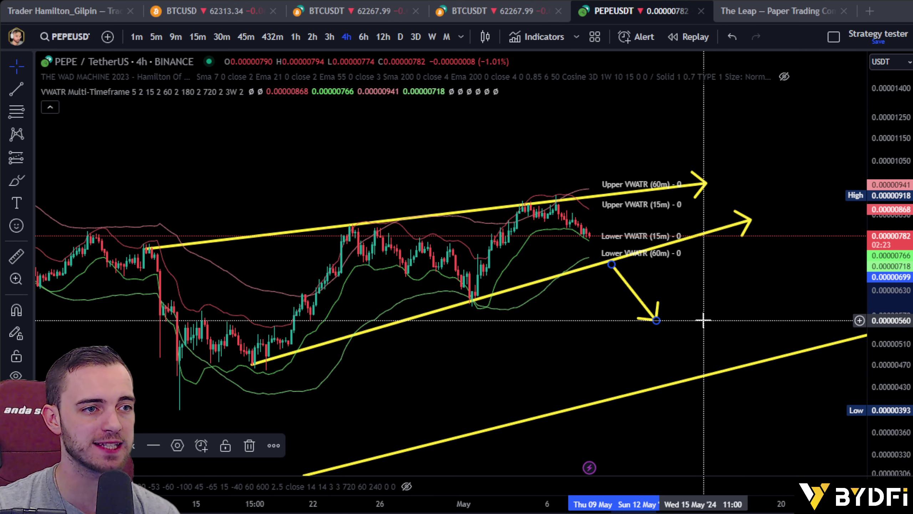
Brush a projected decline from the falling arrow's tip down to the long-term rising trend line
left_click(16, 181)
mouse_move(667, 315)
left_mouse_down()
mouse_move(651, 316)
mouse_move(672, 294)
mouse_move(714, 369)
mouse_move(712, 357)
left_mouse_up()
scroll(647, 370, "down", 10)
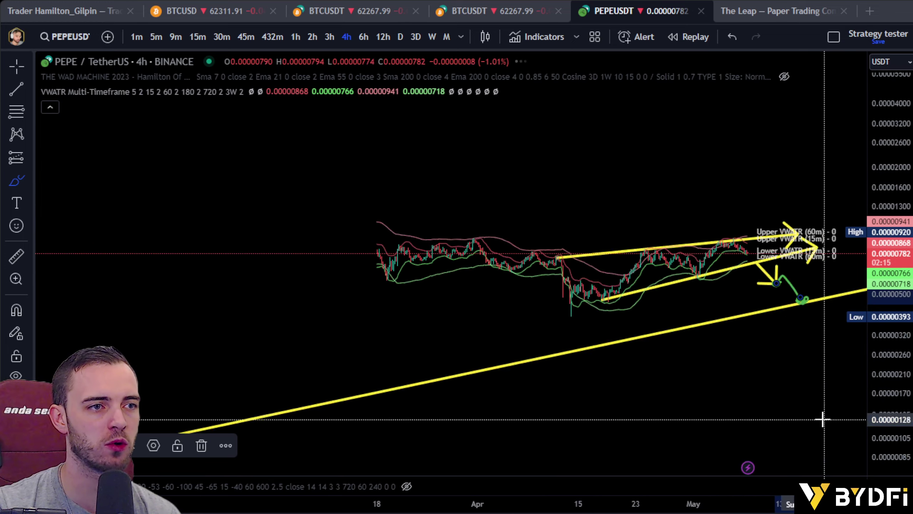
left_click_drag(668, 394, 498, 316)
scroll(668, 259, "up", 5)
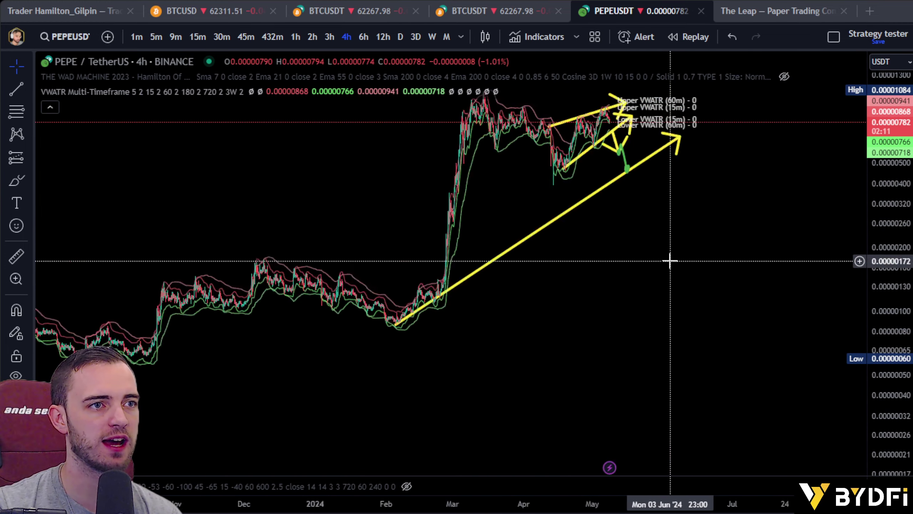
scroll(486, 265, "down", 3)
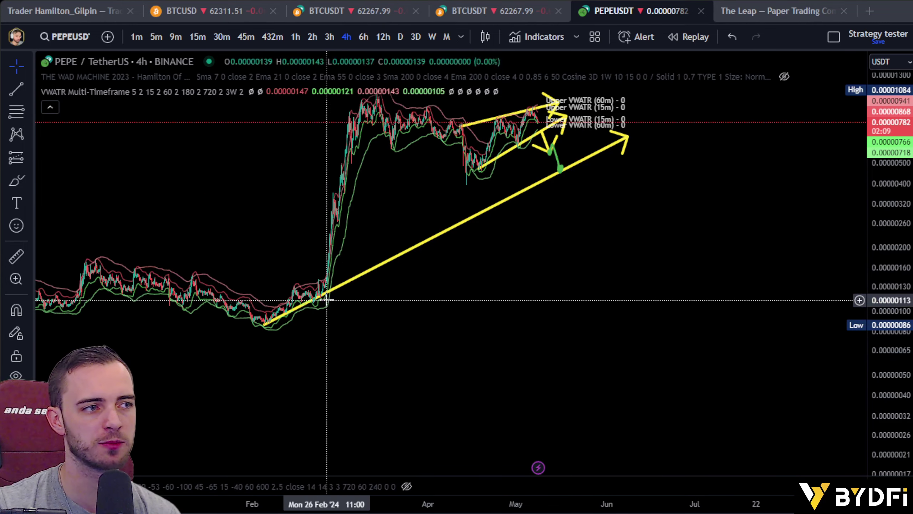
Brush a steep rally curve upward from the long-term trend line at about 0.00000463 and undo it
left_click(561, 169)
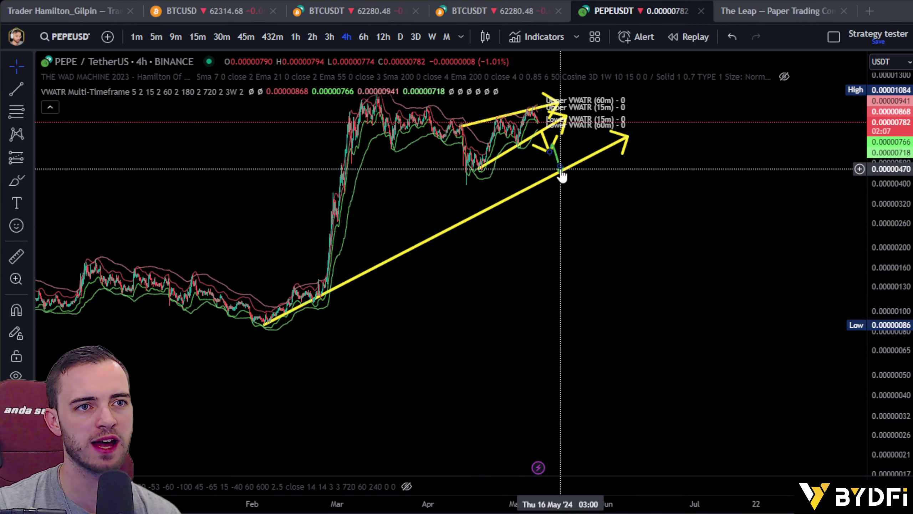
scroll(464, 241, "up", 3)
left_click_drag(465, 240, 729, 320)
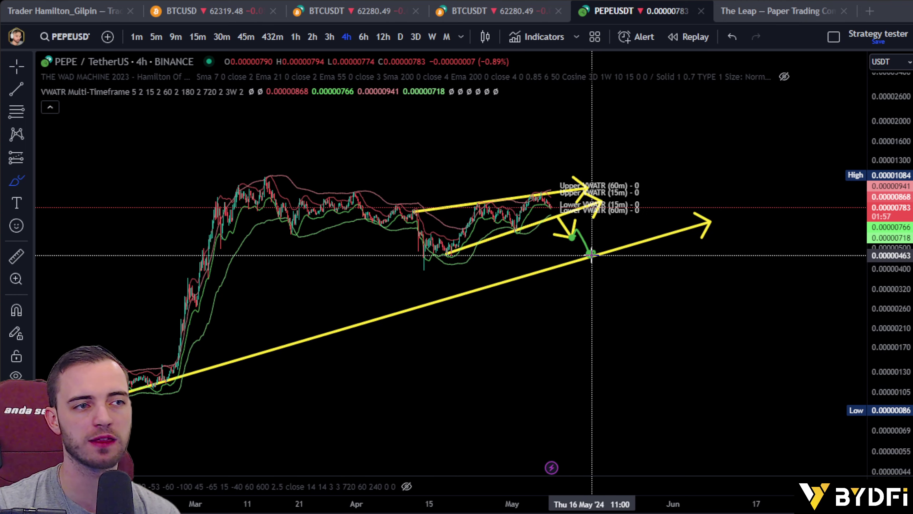
left_click_drag(591, 255, 703, 85)
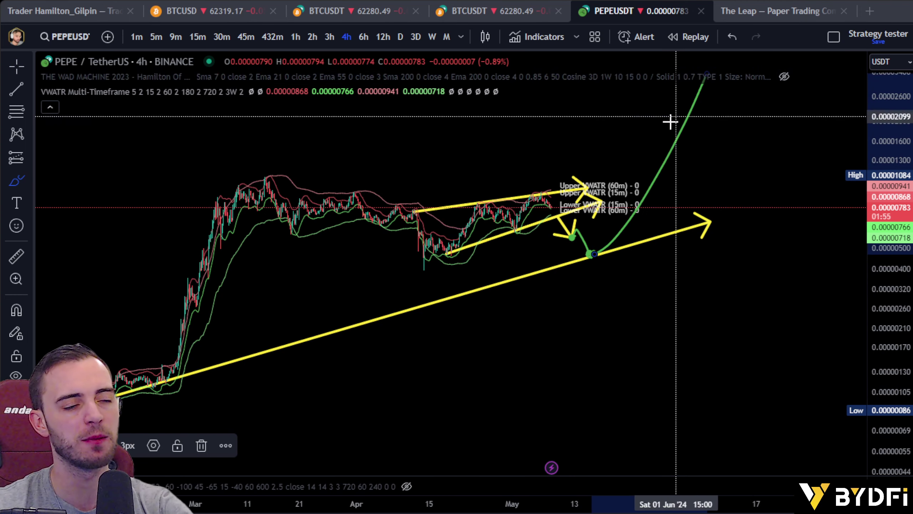
key("ctrl+z")
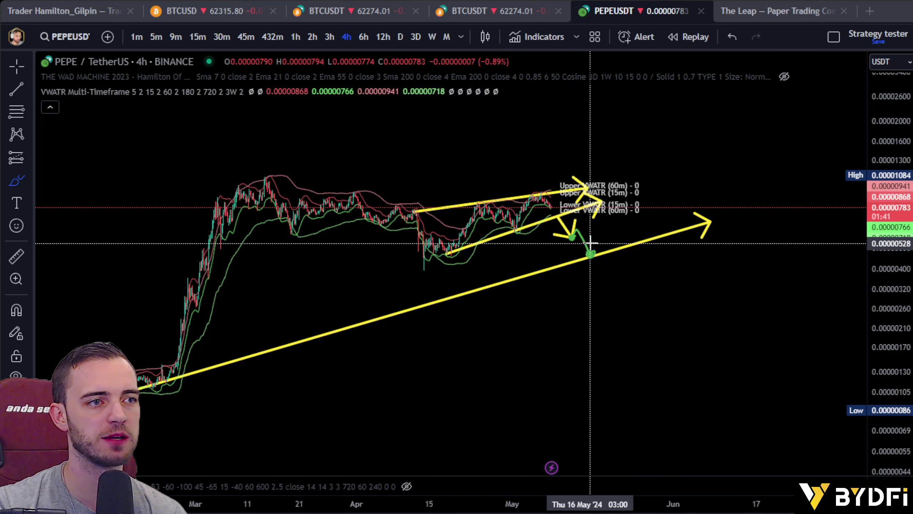
Delete the green brush strokes that project the decline from the falling arrow's tip to the long-term trend line
key("Delete")
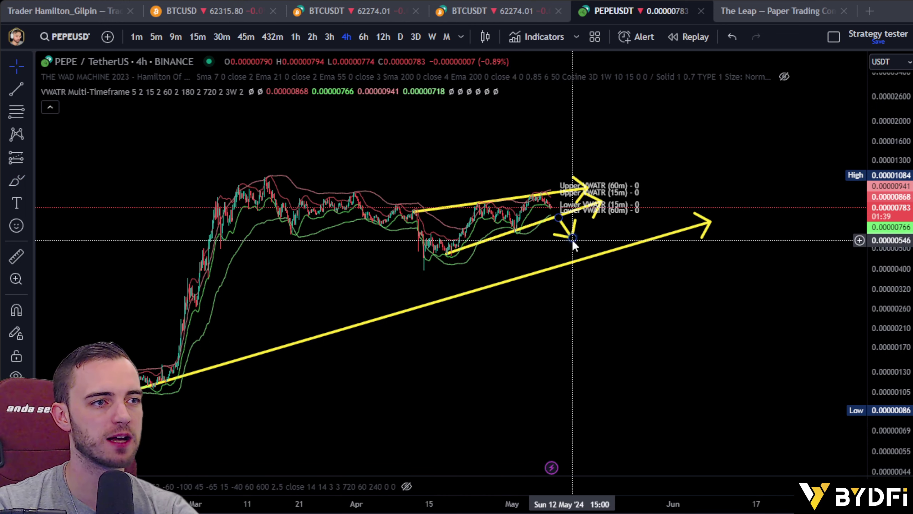
left_click(573, 240)
scroll(650, 358, "up", 4)
left_click(651, 357)
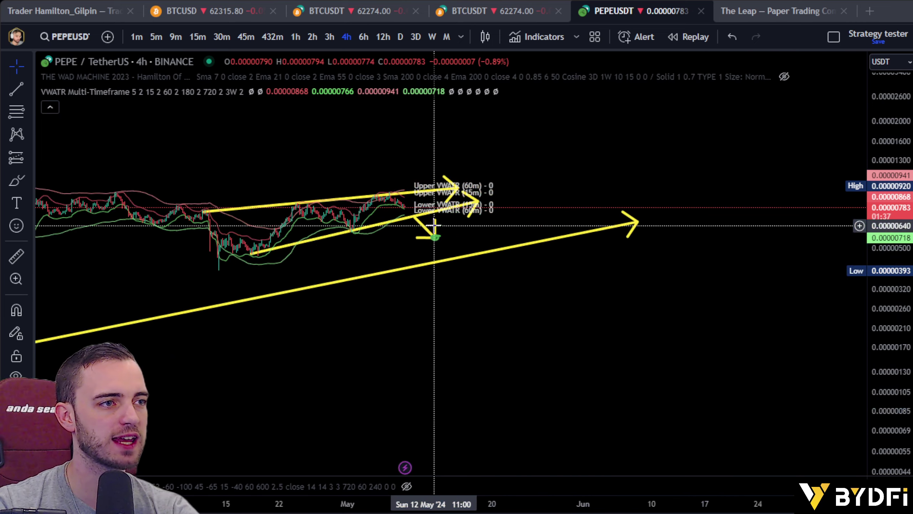
left_click_drag(442, 243, 593, 392)
left_click_drag(901, 418, 900, 191)
scroll(756, 338, "up", 2)
left_click_drag(741, 395, 759, 334)
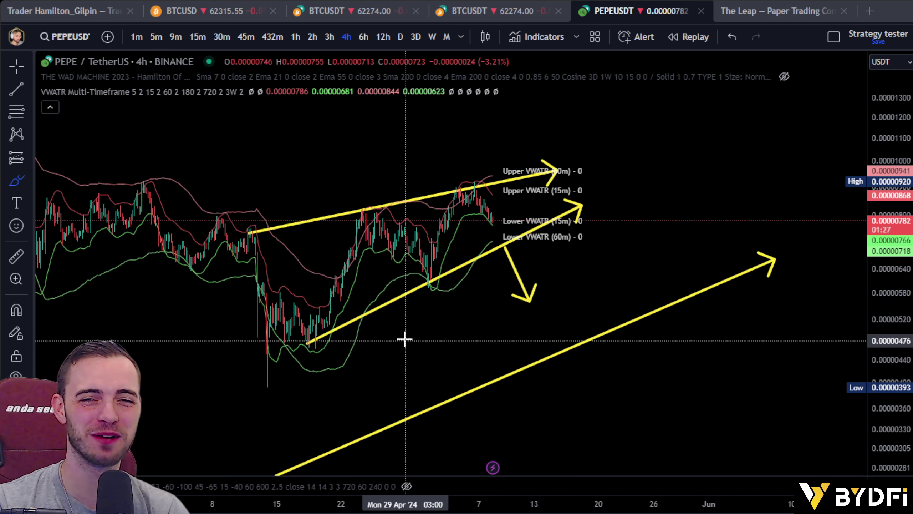
Brush a filled green circle on the long-term rising trend line around 16 May at about 0.00000470
scroll(406, 340, "down", 3)
scroll(406, 344, "up", 3)
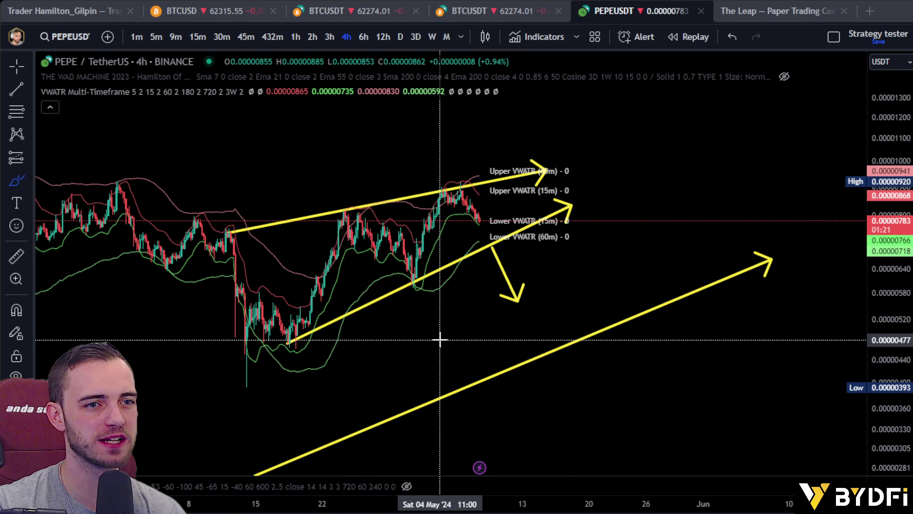
left_click_drag(581, 339, 551, 337)
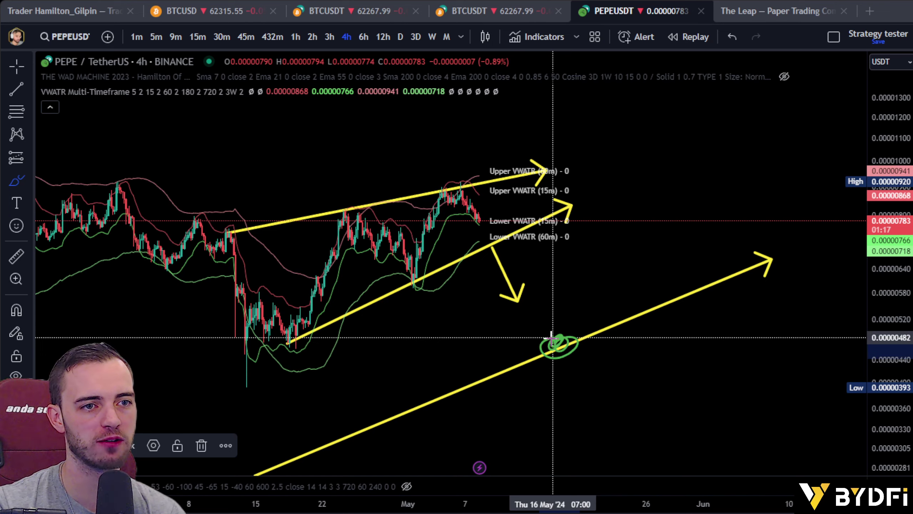
left_click_drag(560, 331, 562, 337)
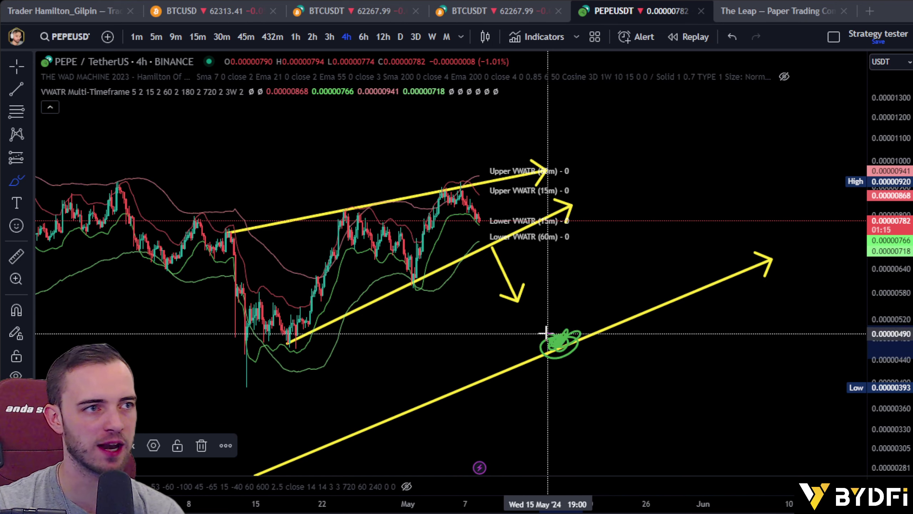
Brush circles around the latest candles inside the wedge and undo each of them
scroll(619, 279, "up", 3)
key("Escape")
left_click_drag(494, 280, 658, 295)
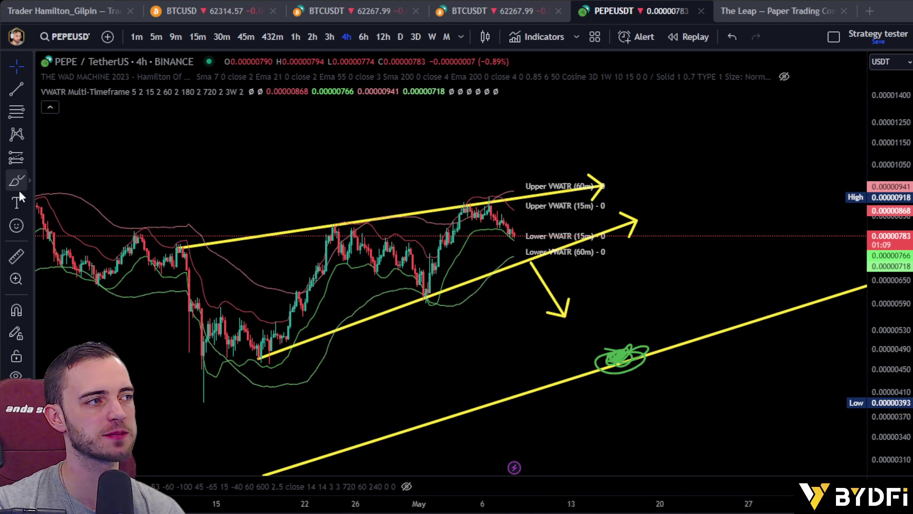
left_click_drag(508, 206, 493, 238)
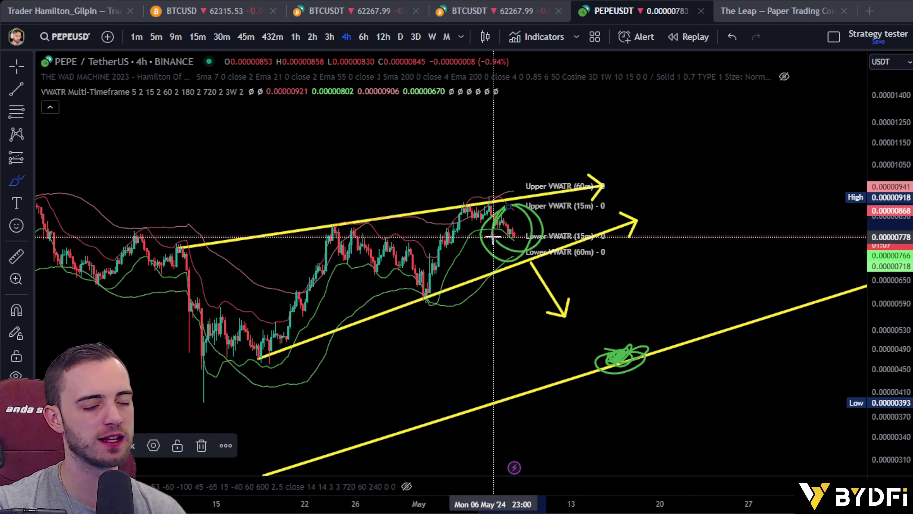
key("ctrl+z")
left_click_drag(490, 205, 529, 248)
key("ctrl+z")
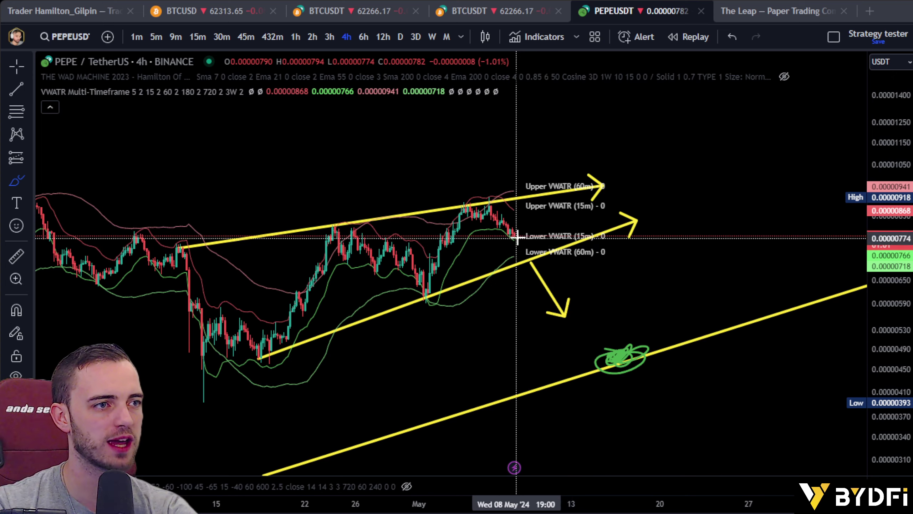
Delete the green circle marker from the long-term rising trend line
scroll(832, 204, "down", 3)
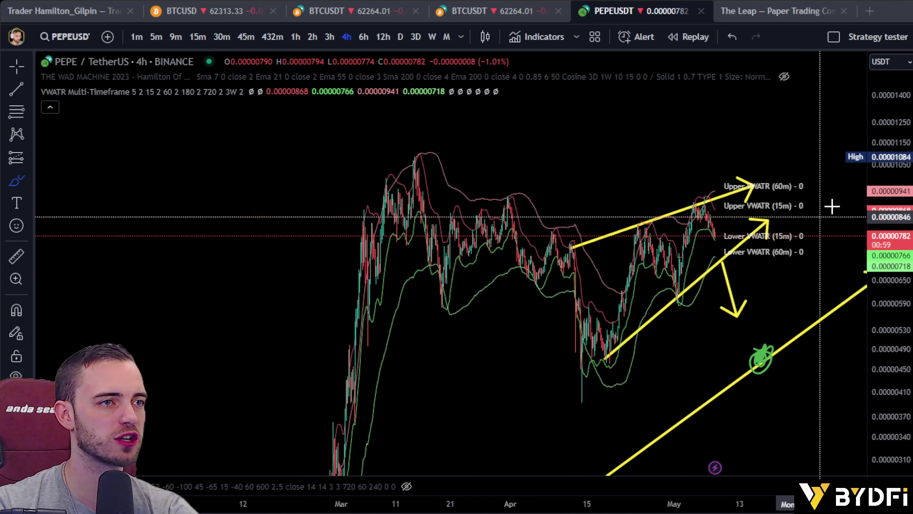
scroll(306, 428, "down", 3)
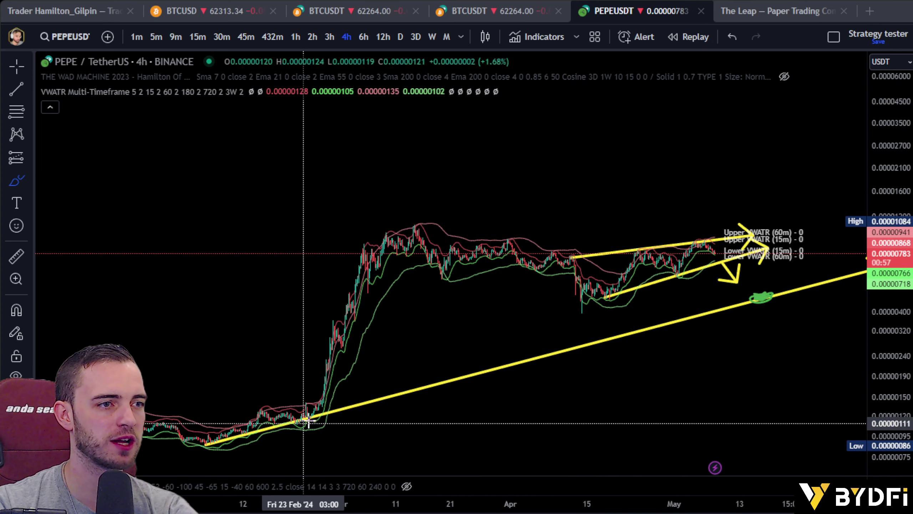
scroll(703, 326, "up", 3)
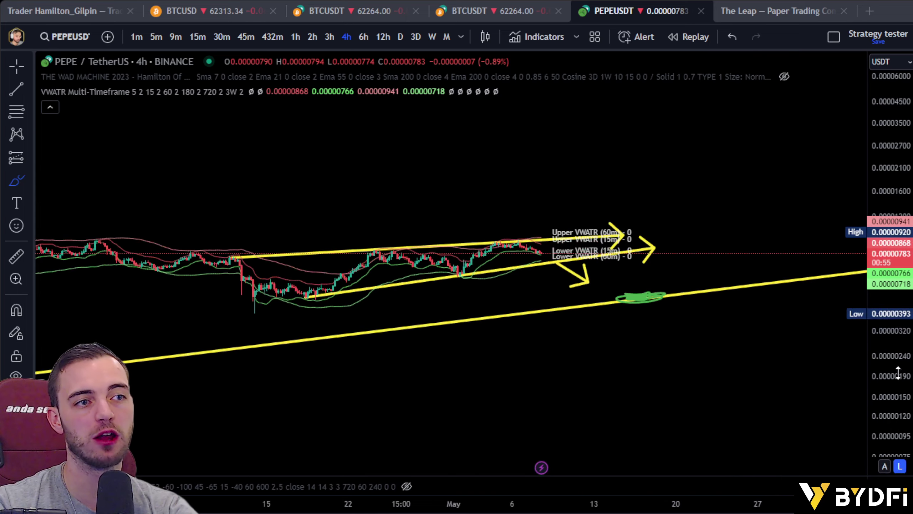
left_click_drag(898, 373, 898, 89)
scroll(687, 247, "up", 4)
key("Escape")
left_click_drag(579, 311, 749, 320)
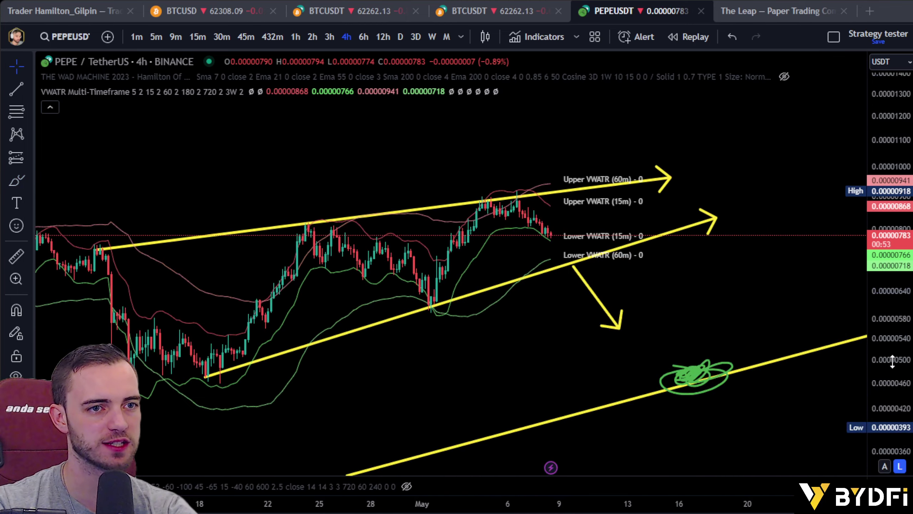
left_click_drag(892, 360, 892, 285)
left_click(693, 432)
key("Delete")
left_click_drag(683, 356, 687, 375)
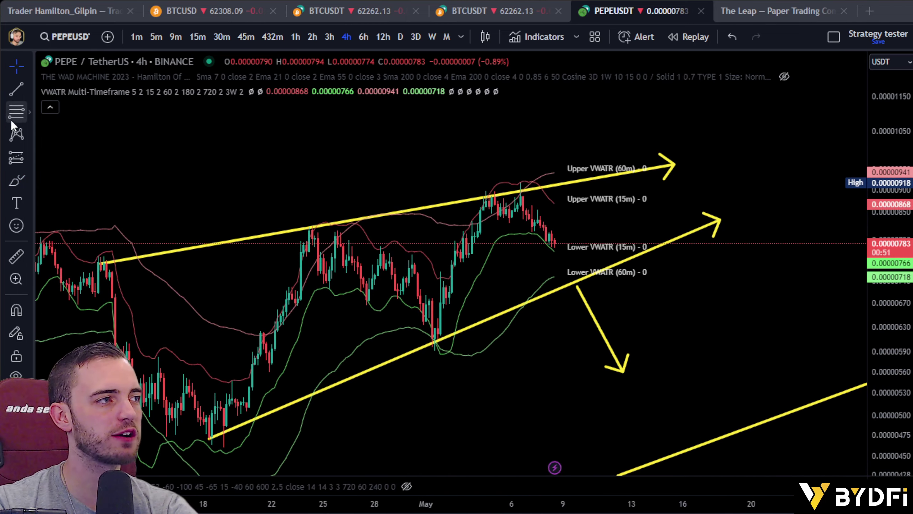
Draw an arrow line from the 1 May low at about 0.00000603 up to the 4 May high at about 0.00000886
left_click(18, 93)
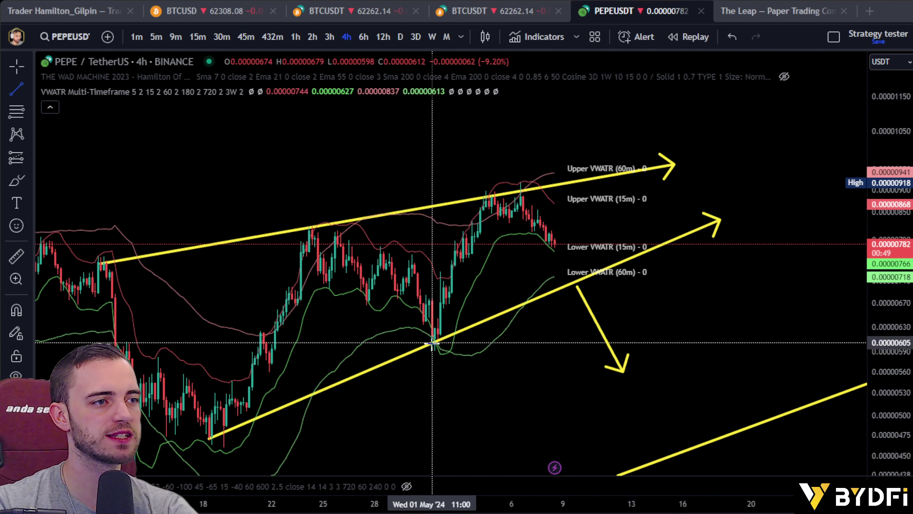
left_click_drag(436, 342, 493, 196)
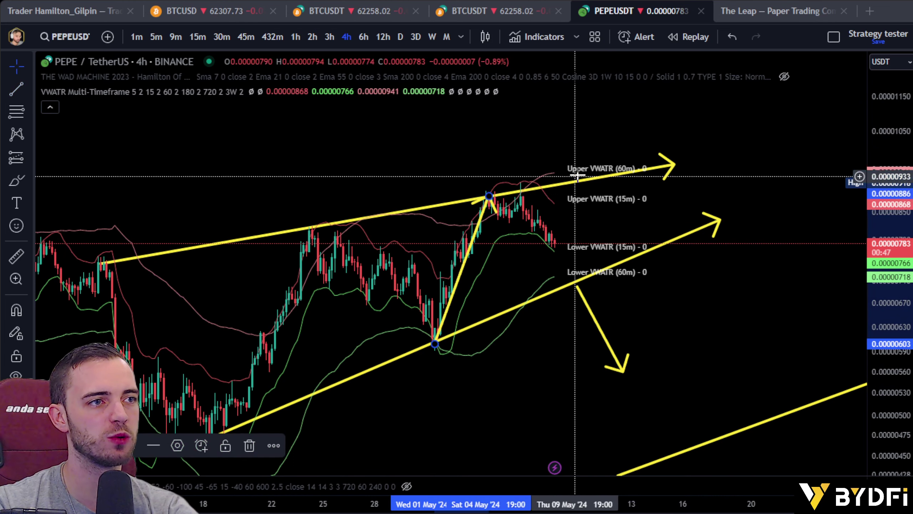
scroll(556, 169, "down", 3)
scroll(556, 169, "down", 2)
scroll(556, 169, "down", 4)
scroll(556, 169, "up", 5)
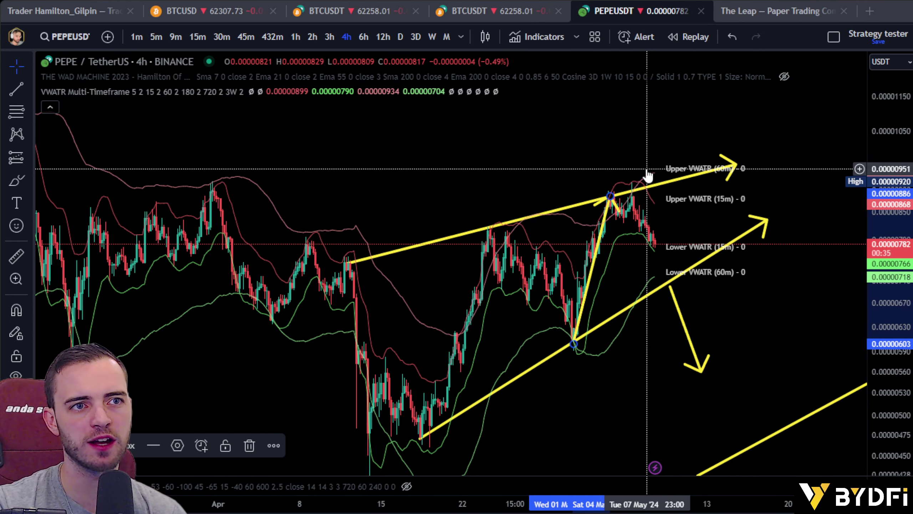
Move the steep rally arrow to start on the upper wedge line, with its tip at about 0.00001363
left_click(18, 186)
key("Escape")
left_click_drag(594, 259, 592, 259)
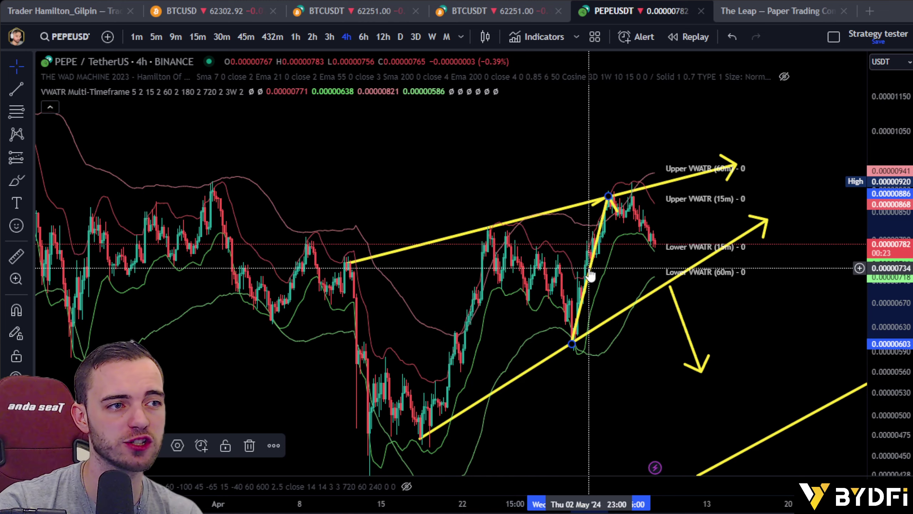
mouse_move(584, 270)
left_mouse_down()
mouse_move(551, 316)
mouse_move(593, 183)
mouse_move(653, 143)
left_mouse_up()
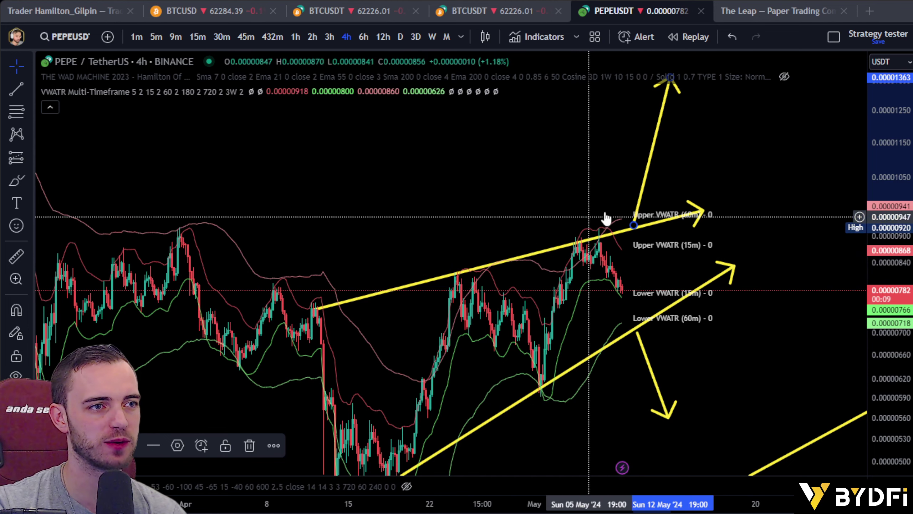
left_click_drag(695, 157, 645, 163)
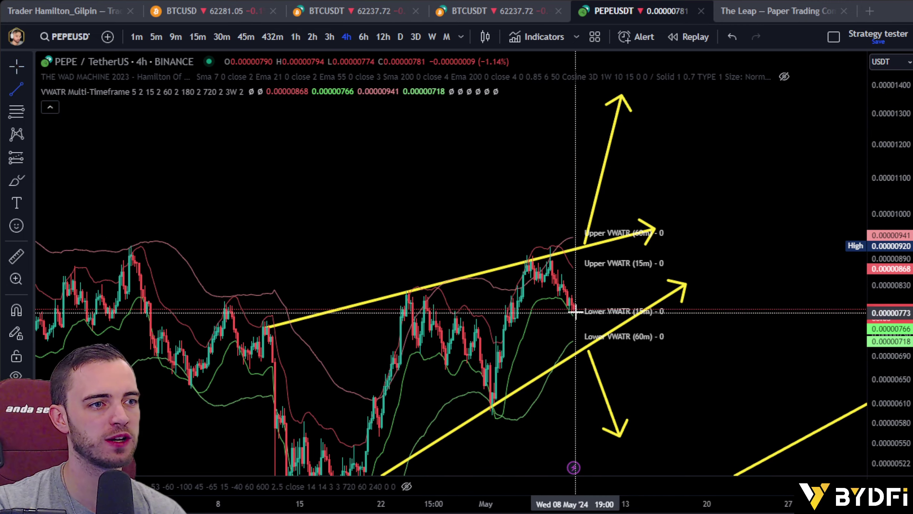
Draw a shorter rising arrow, move it onto the upper wedge line with its tip at about 0.00001100, and delete it
left_click(598, 243)
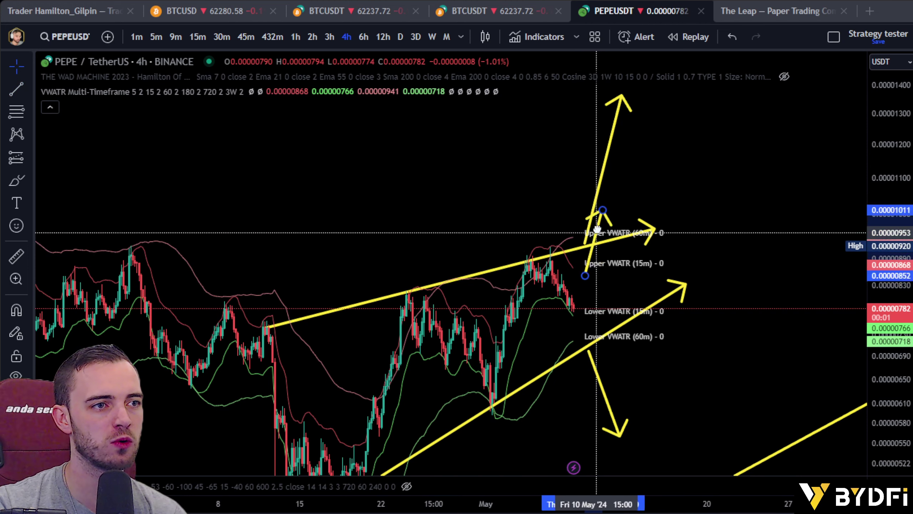
left_click(615, 177)
scroll(610, 212, "down", 5)
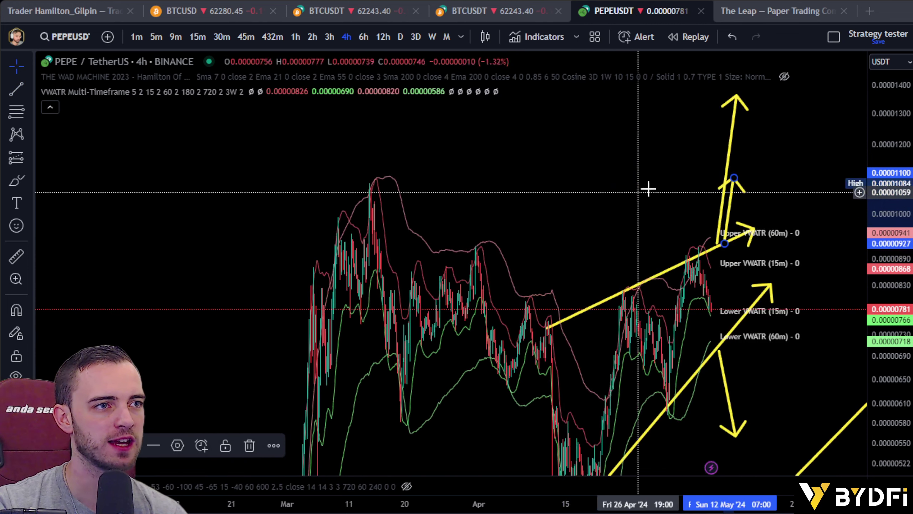
scroll(737, 179, "down", 5)
scroll(737, 179, "up", 10)
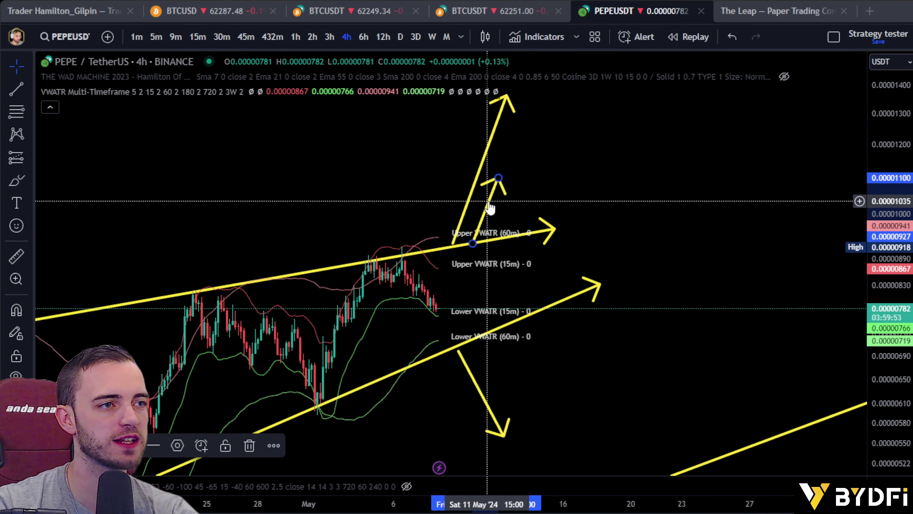
key("Delete")
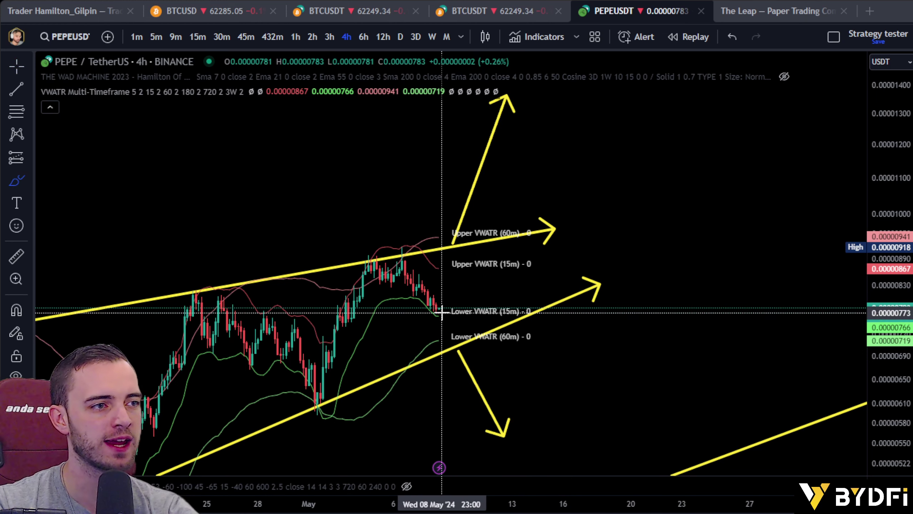
Brush a breakout above the upper wedge line, a retest and a further rally, with a horizontal level at about 0.00000980
left_click_drag(437, 310, 457, 218)
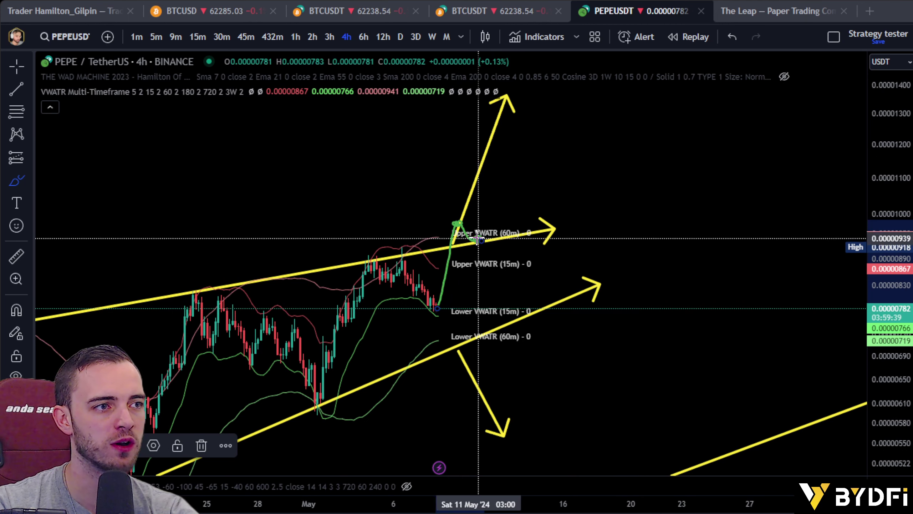
mouse_move(435, 221)
left_mouse_down()
mouse_move(517, 223)
mouse_move(478, 239)
mouse_move(517, 168)
left_mouse_up()
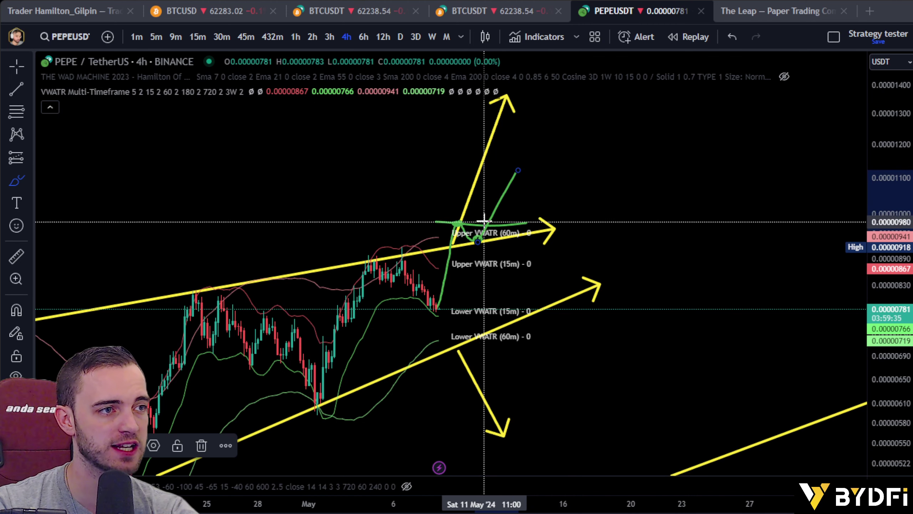
left_click_drag(485, 219, 526, 101)
key("ctrl+z")
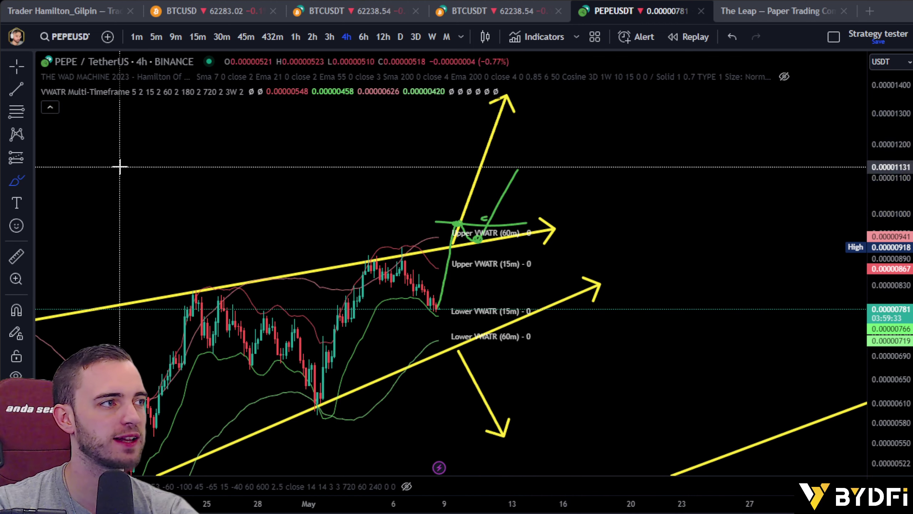
Add a price range from about 0.00001000 up to the rally arrow's tip and delete the green breakout brush strokes
left_click(30, 157)
left_click(107, 447)
left_click(481, 212)
left_click_drag(652, 159, 664, 249)
left_click(510, 296)
key("Delete")
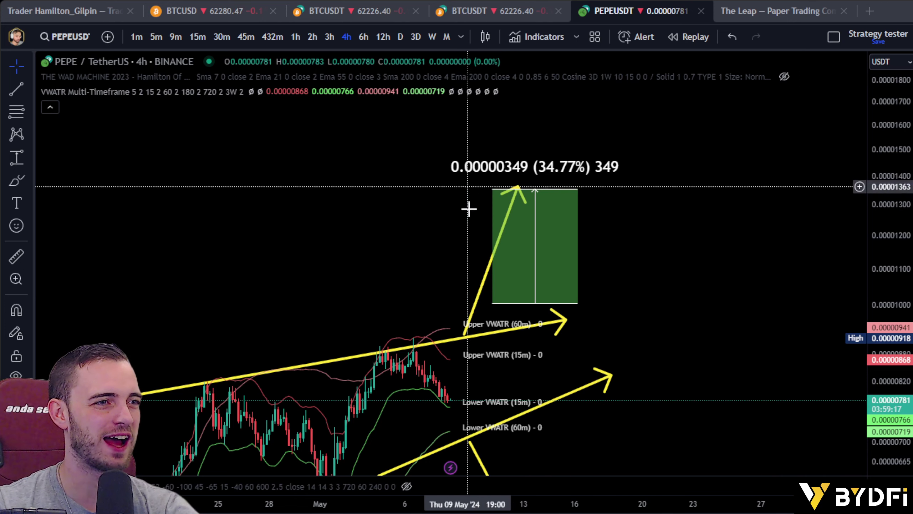
Brush a drop below the lower wedge line with a retest and further fall, plus a horizontal level at about 0.00000669
right_click(740, 401)
left_click_drag(740, 410, 725, 282)
left_click(17, 160)
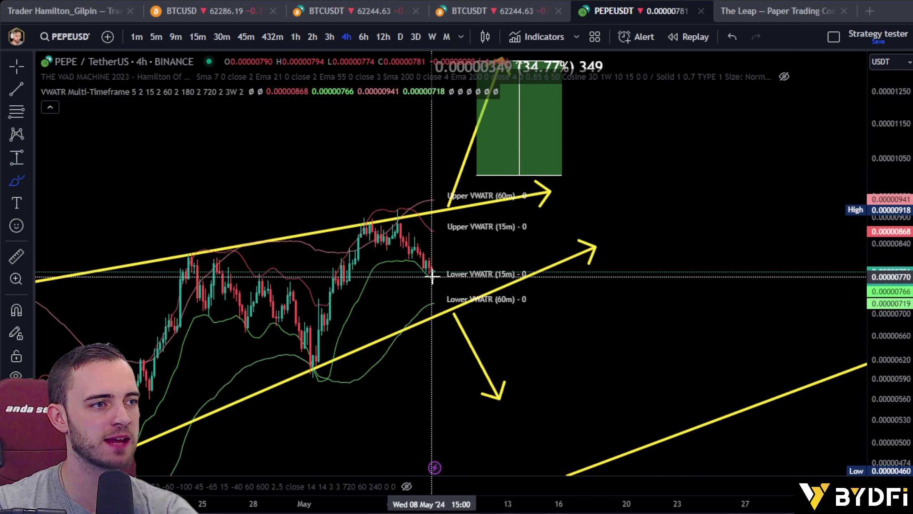
mouse_move(431, 268)
left_mouse_down()
mouse_move(459, 326)
mouse_move(477, 293)
mouse_move(496, 347)
left_mouse_up()
left_click_drag(441, 329, 592, 325)
Add a price range from the green level at about 0.00000669 down to the falling arrow's tip at about 0.00000561
left_click(16, 157)
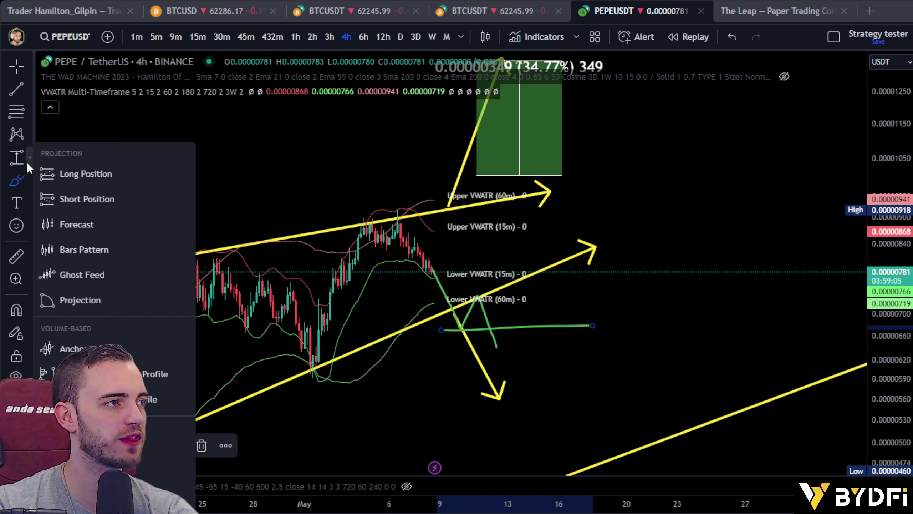
left_click(65, 177)
left_click_drag(455, 330, 536, 398)
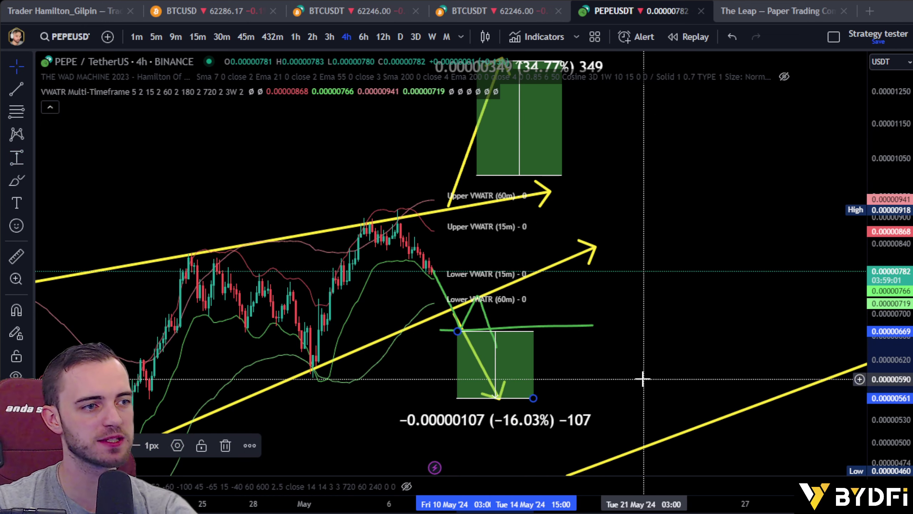
scroll(642, 378, "down", 3)
right_click(734, 350)
left_click_drag(733, 351, 665, 336)
left_click_drag(889, 146, 889, 187)
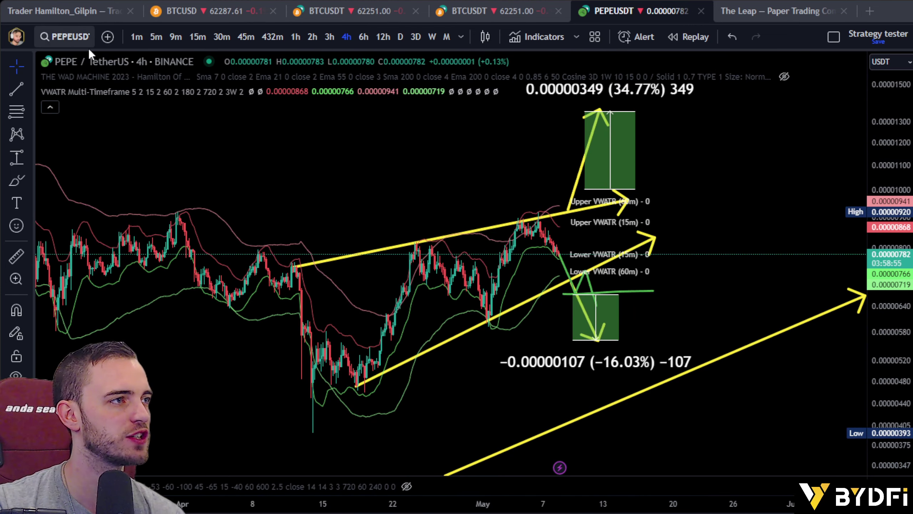
Set Band #4 of the VWATR Multi-Timeframe indicator to a 4 hours timeframe and show it
left_click(273, 92)
scroll(602, 348, "down", 15)
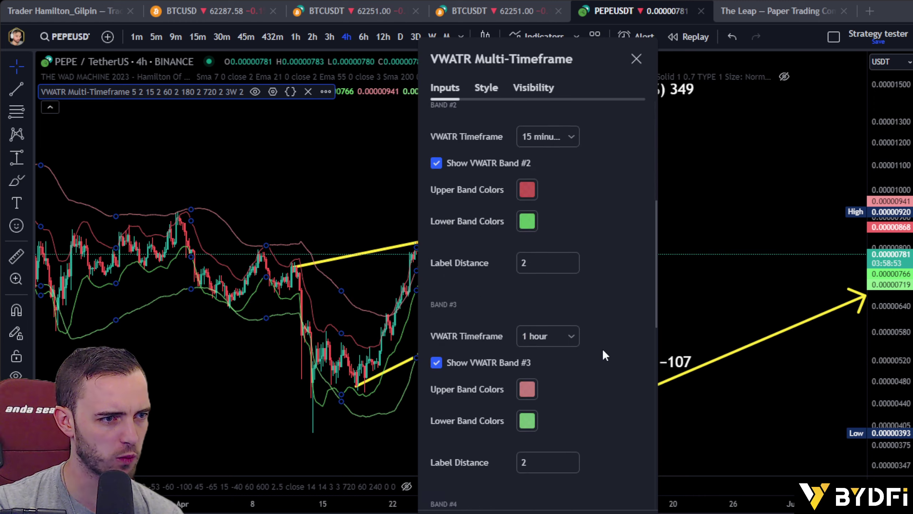
left_click(556, 223)
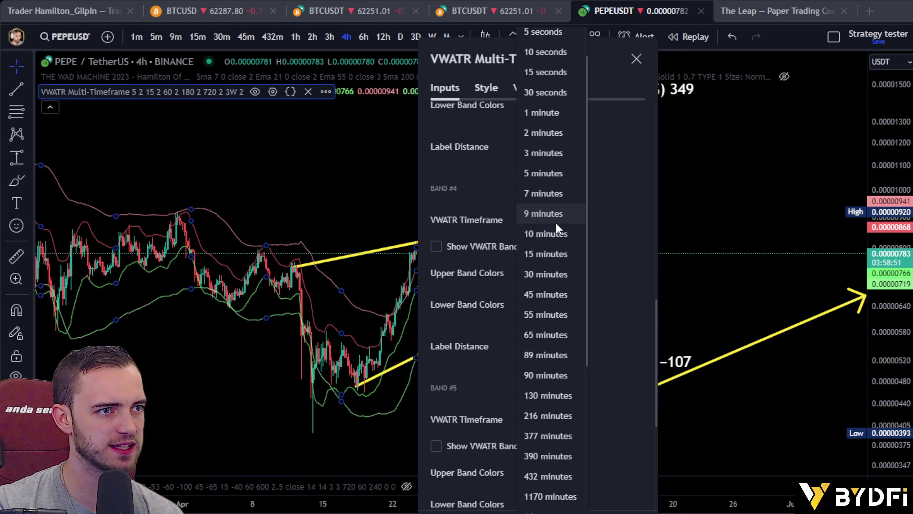
scroll(560, 464, "down", 3)
left_click(548, 450)
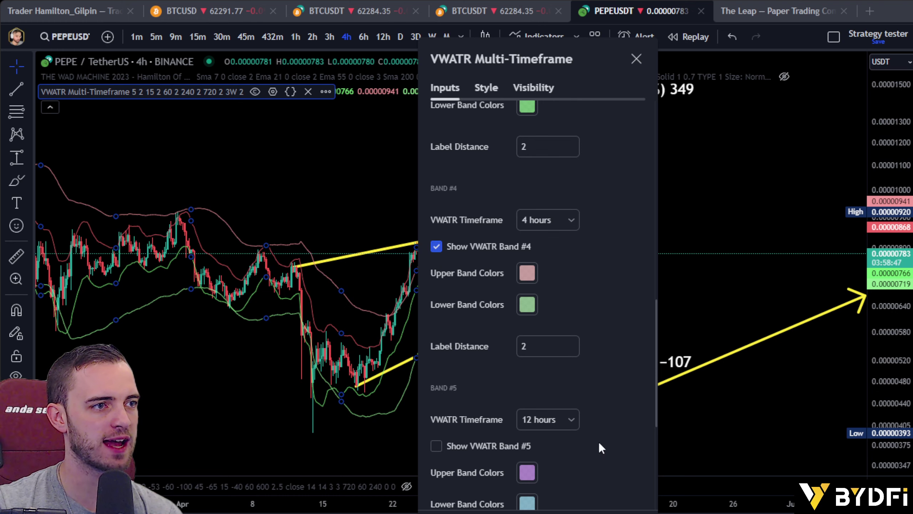
Apply the VWATR indicator settings and delete the green brushed level and drop-and-retest strokes below the wedge
left_click(634, 512)
scroll(665, 468, "up", 4)
left_click_drag(642, 408, 688, 327)
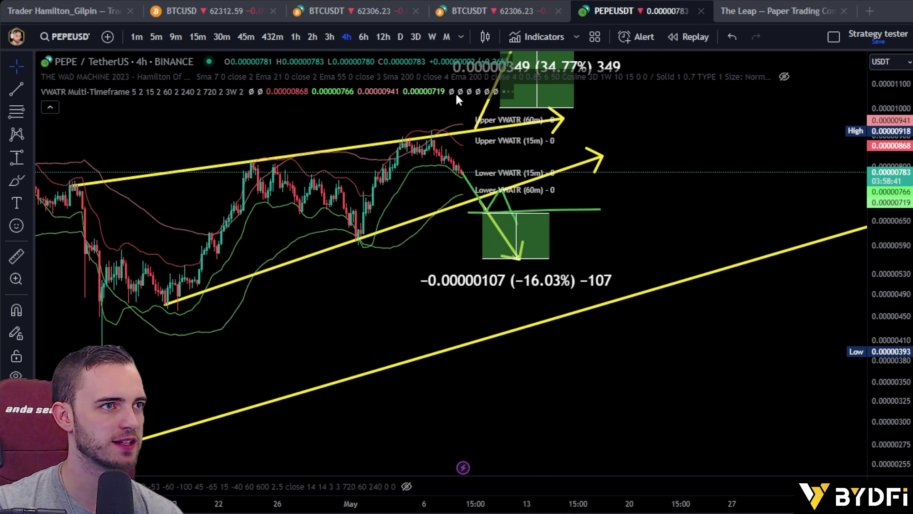
left_click(577, 211)
key("Delete")
left_click(507, 205)
key("Delete")
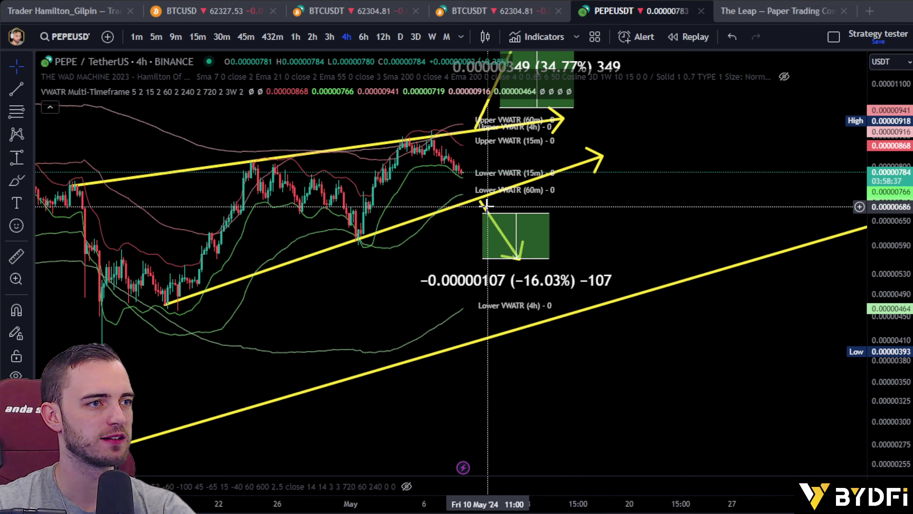
Brush a target circle at about 0.00000501, a drop from the current price into it, and an extension of the lower 4h VWATR band
left_click_drag(460, 313, 498, 291)
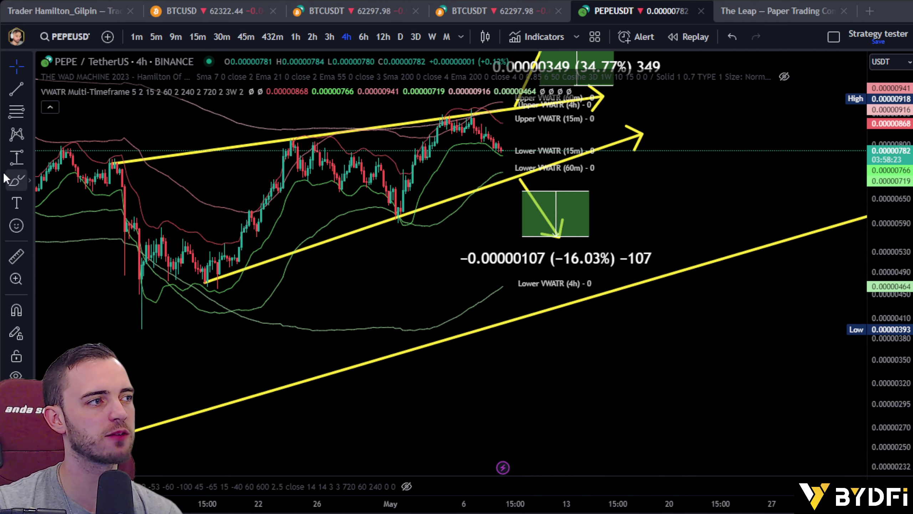
left_click_drag(559, 261, 567, 266)
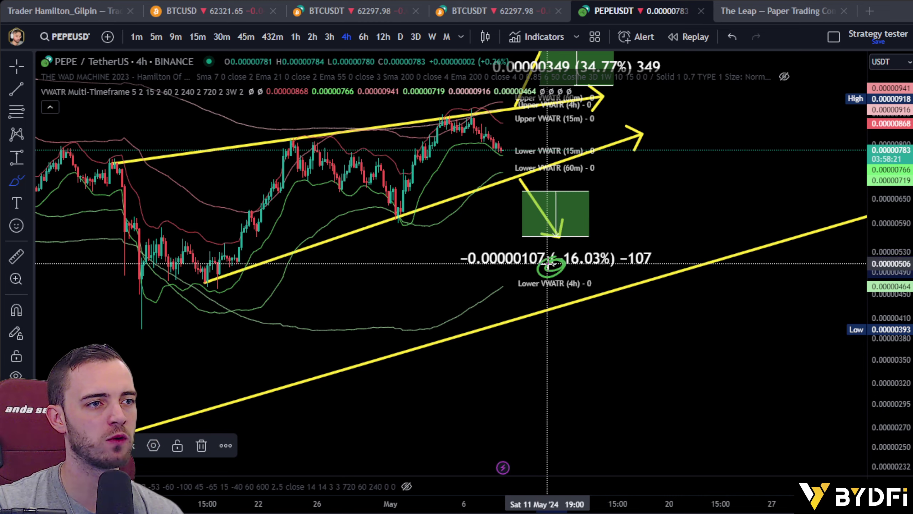
mouse_move(503, 150)
left_mouse_down()
mouse_move(527, 185)
mouse_move(549, 269)
left_mouse_up()
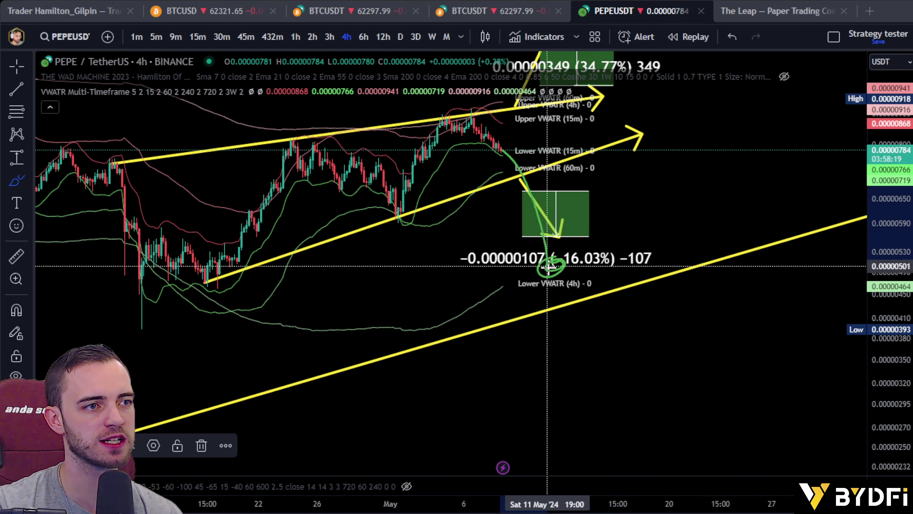
left_click_drag(500, 286, 547, 261)
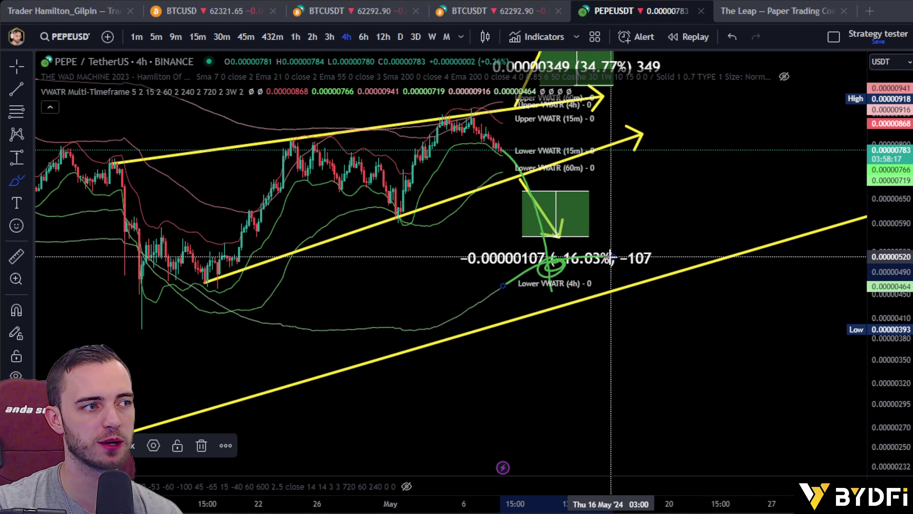
scroll(450, 323, "down", 3)
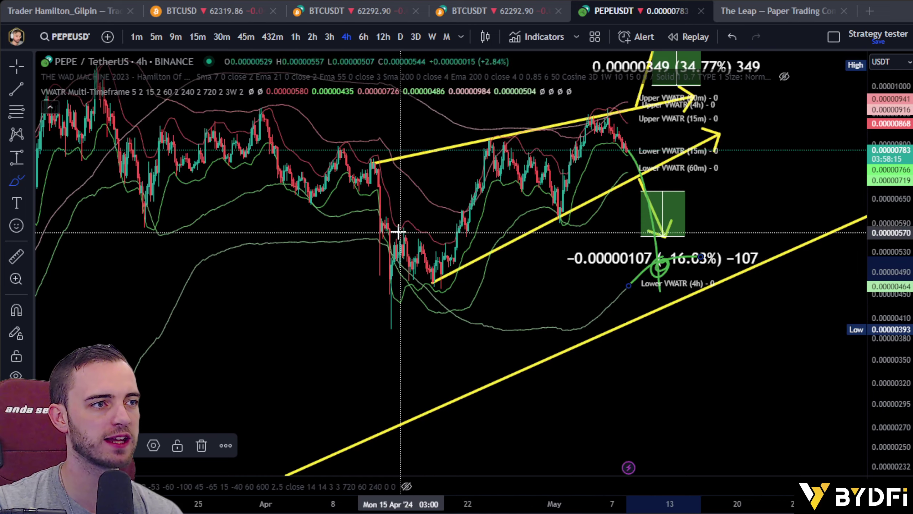
key("Escape")
Examine how earlier price action back to September 2023 behaved around the lower 4h VWATR band
left_click_drag(336, 285, 448, 308)
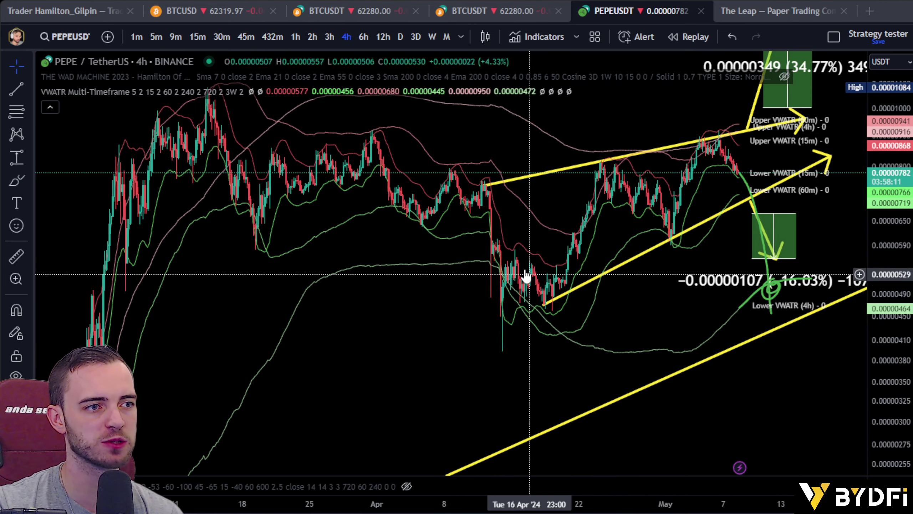
left_click_drag(534, 359, 700, 206)
left_click_drag(602, 371, 775, 262)
left_click_drag(689, 301, 801, 114)
left_click_drag(661, 342, 895, 241)
left_click_drag(512, 338, 672, 323)
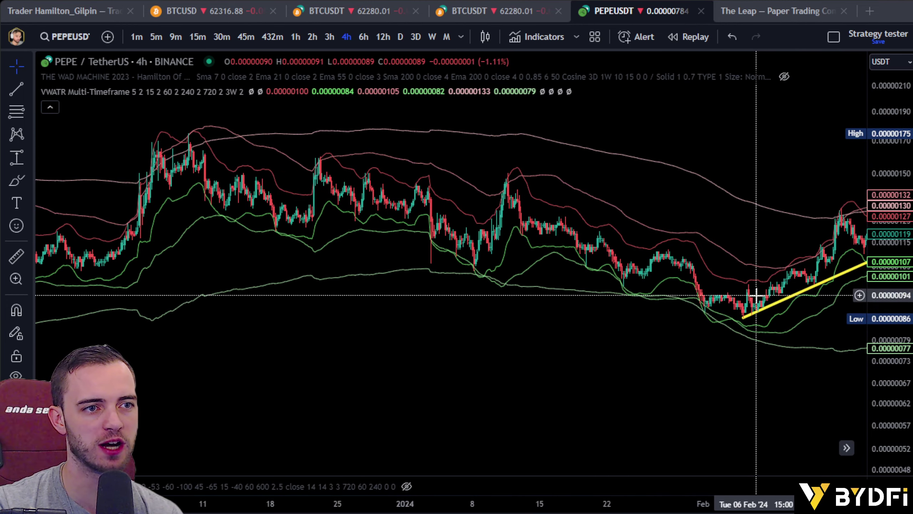
left_click_drag(431, 371, 833, 339)
left_click_drag(575, 380, 838, 356)
left_click_drag(545, 388, 832, 304)
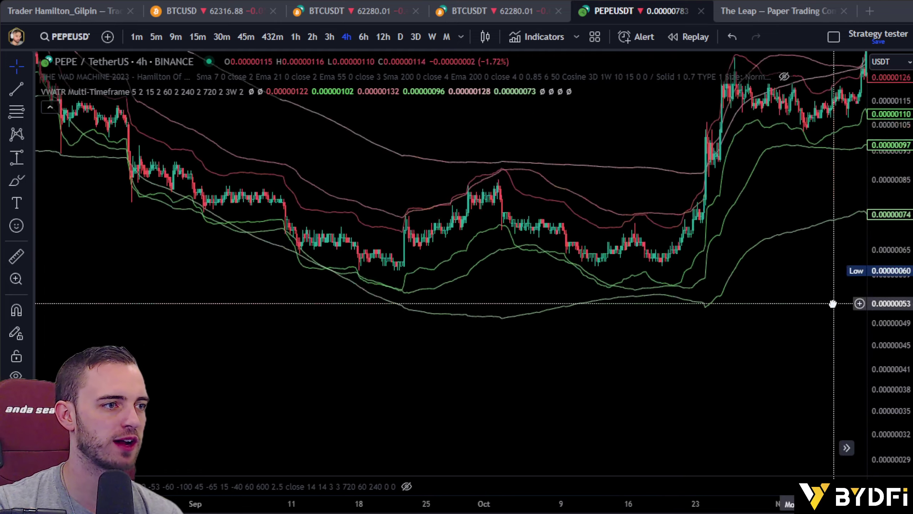